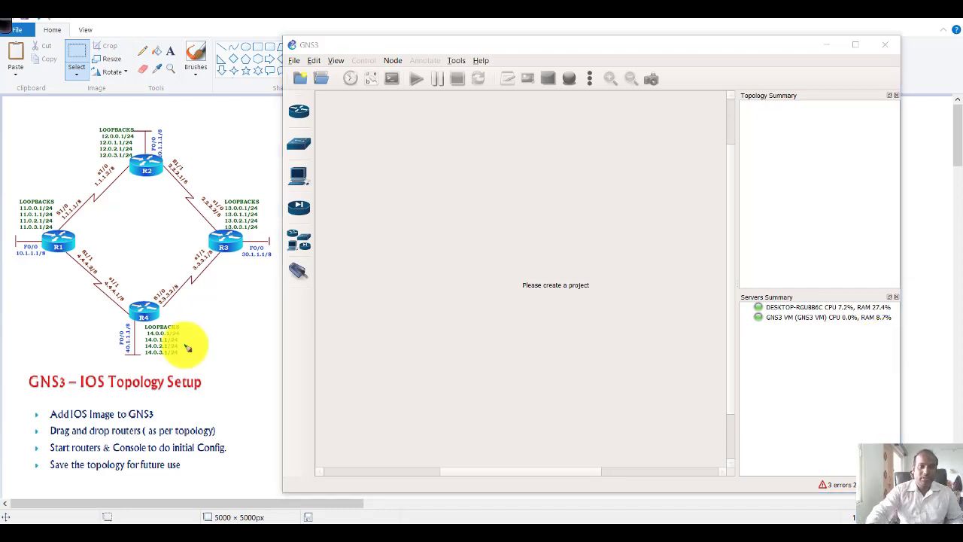
drag(167, 331, 167, 311)
mouse_move(123, 397)
mouse_down()
mouse_move(96, 366)
mouse_move(175, 404)
mouse_up()
key(Escape)
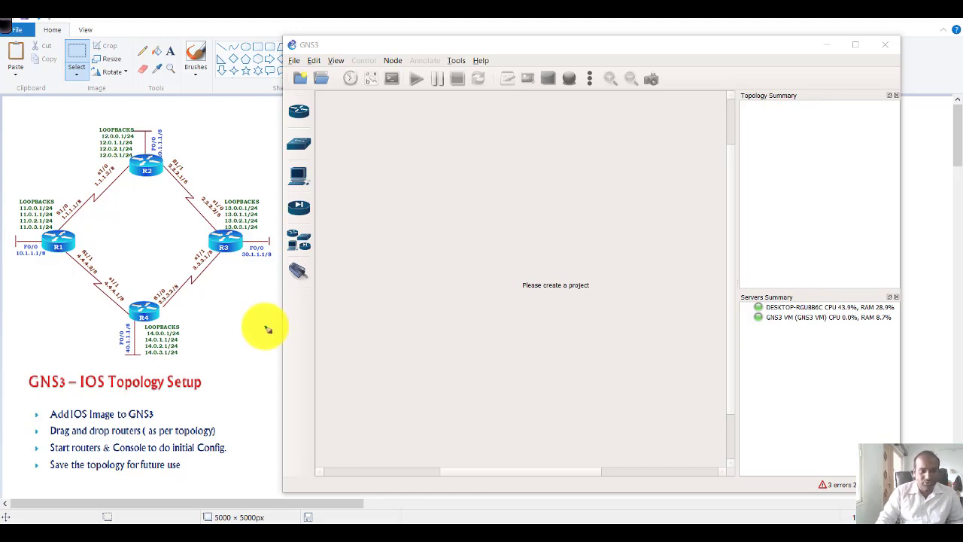
mouse_move(34, 416)
mouse_down()
mouse_move(72, 399)
mouse_move(152, 427)
mouse_up()
mouse_move(109, 396)
mouse_down()
mouse_move(117, 407)
mouse_move(124, 382)
mouse_up()
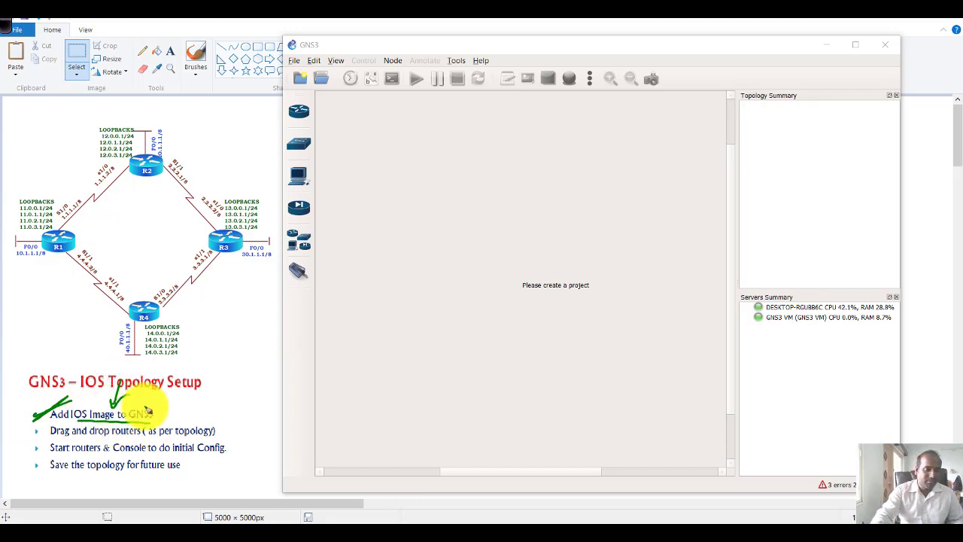
key(Escape)
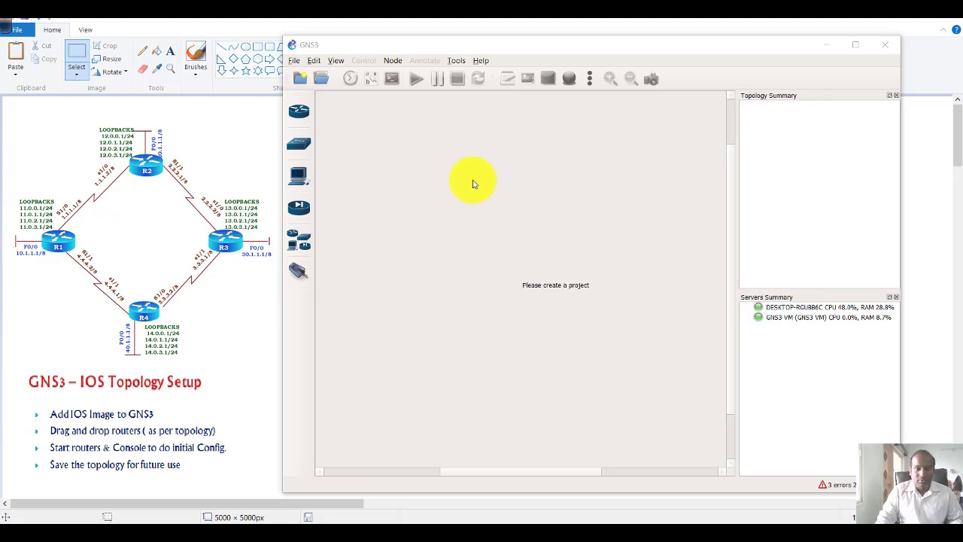
- Check the local server and the GNS3 VM in the servers summary
mouse_move(435, 47)
mouse_down()
mouse_move(444, 46)
mouse_move(434, 51)
mouse_up()
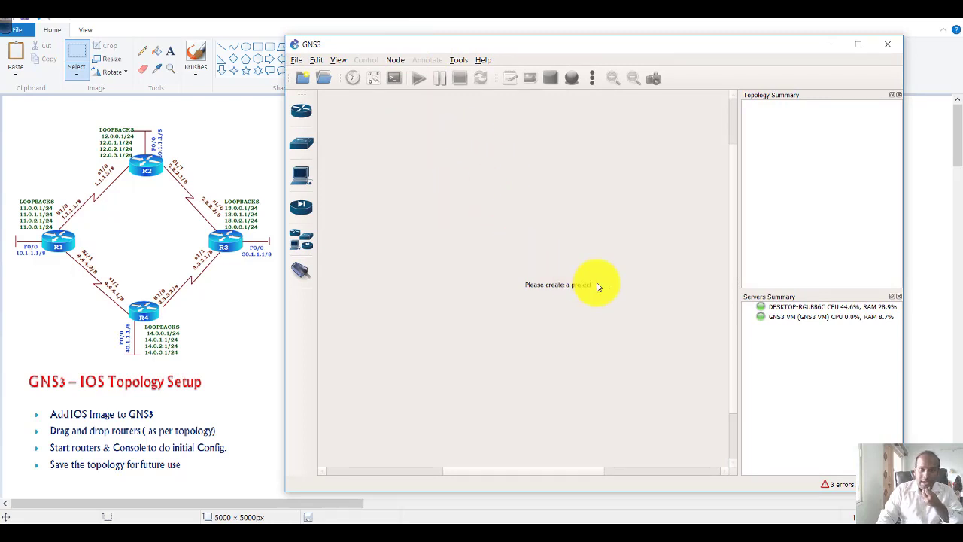
click(785, 307)
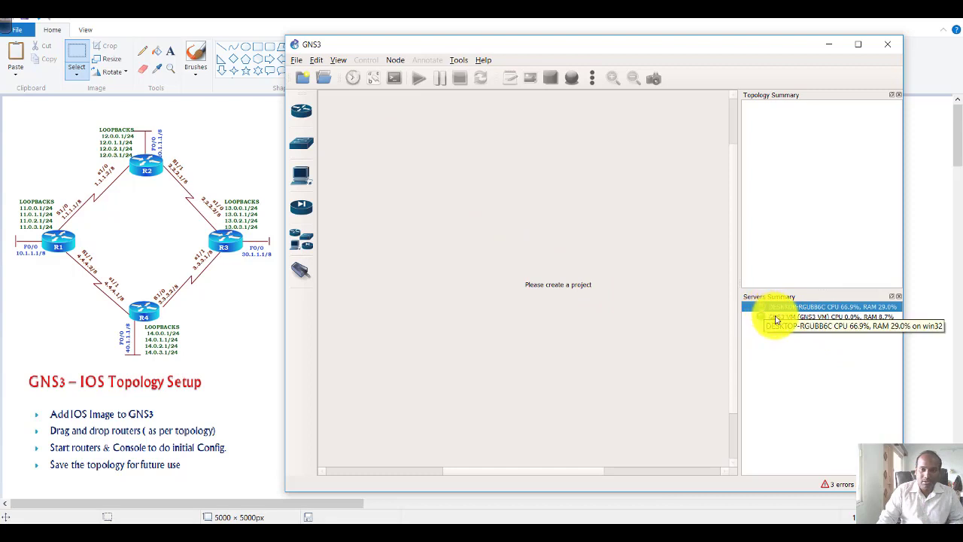
click(769, 319)
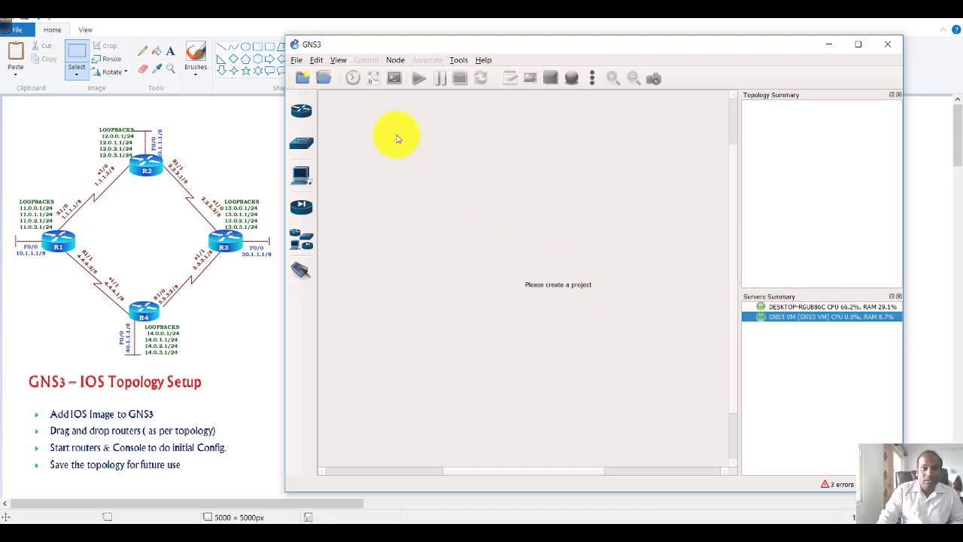
- Create a new blank project named sample in the GNS3 PROJECTS SAVE folder
click(297, 62)
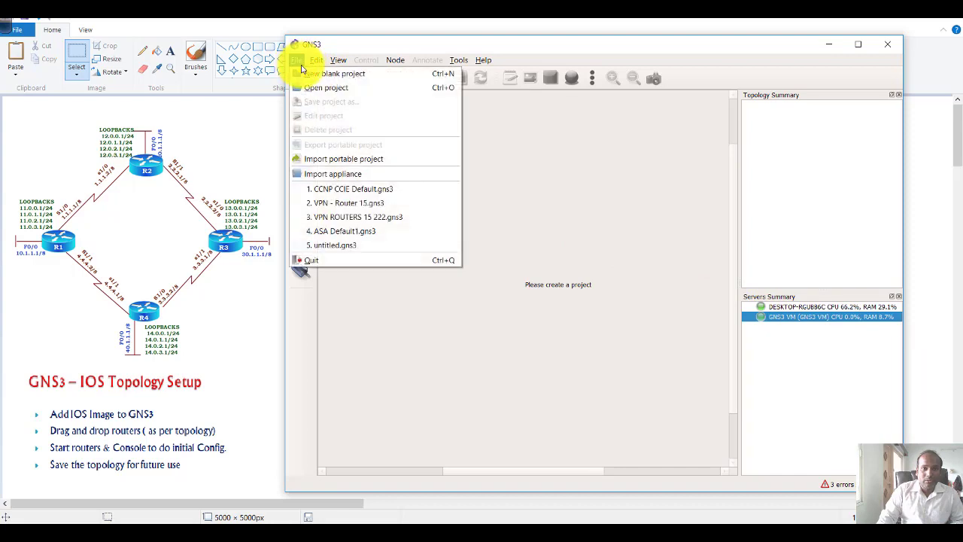
click(331, 74)
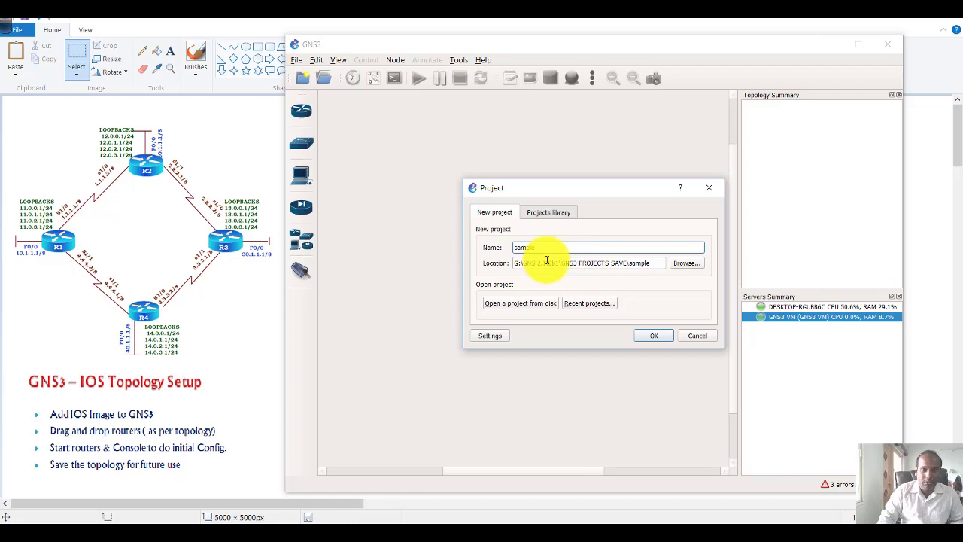
drag(543, 262, 652, 263)
click(653, 336)
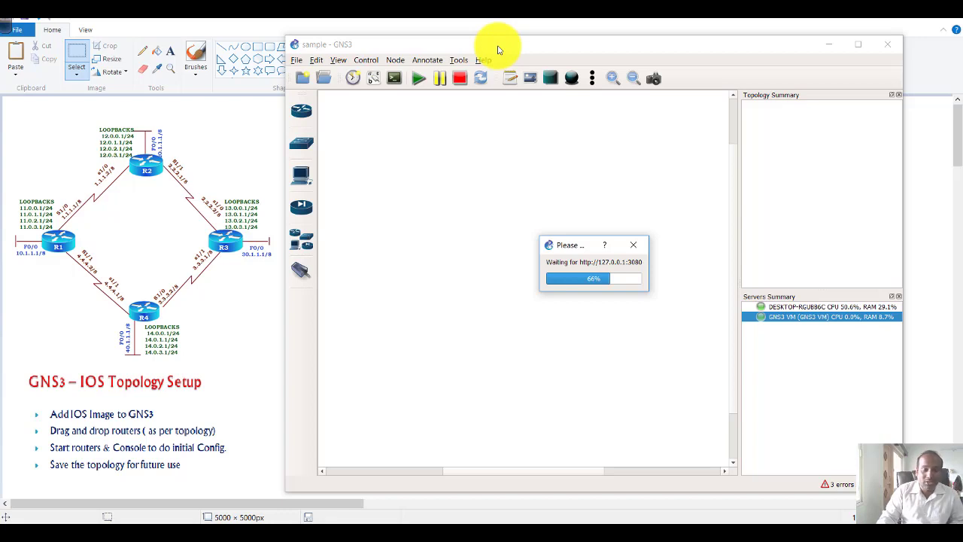
- Look up the installed GNS3 version in the program's About information, then close it
click(484, 60)
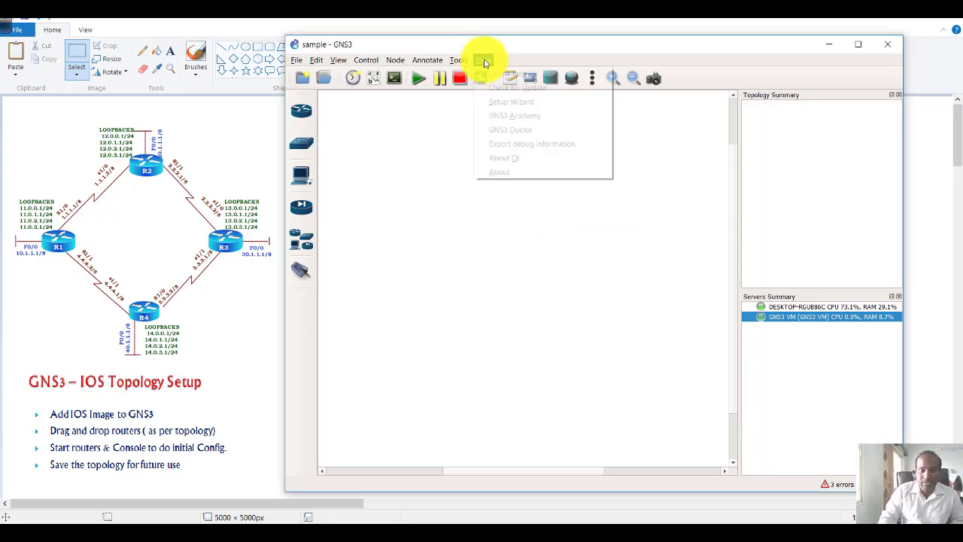
click(516, 171)
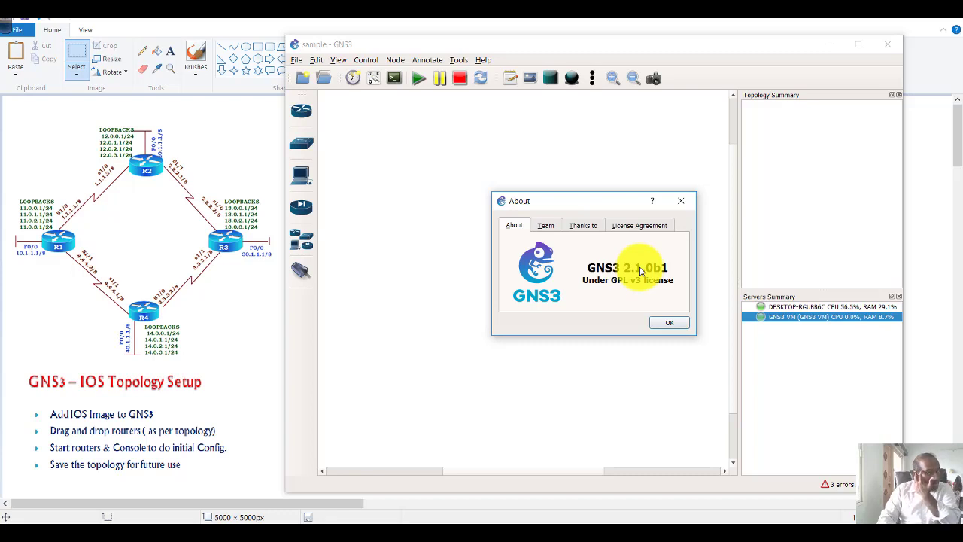
click(681, 200)
click(298, 62)
click(300, 62)
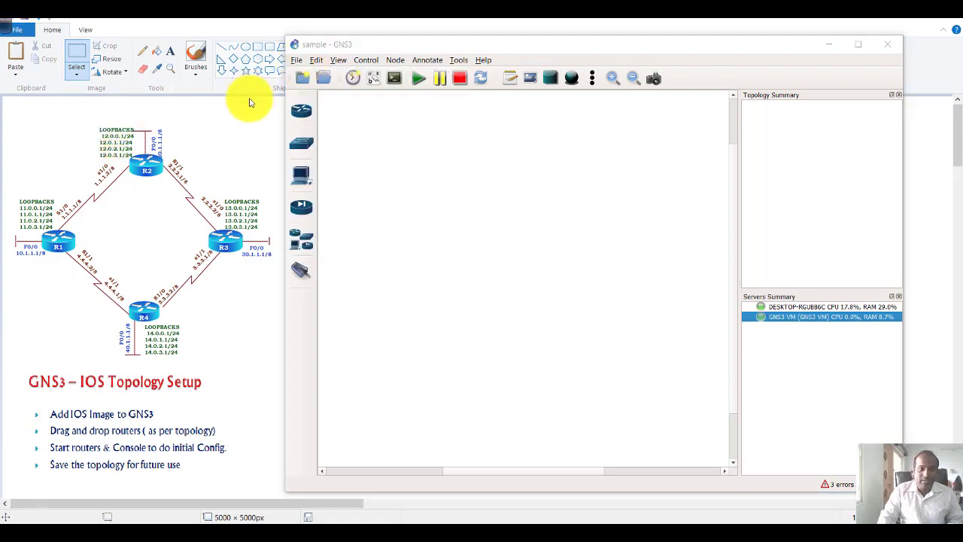
- Place four c3600 routers on the workspace in a diamond layout matching the reference topology
click(301, 111)
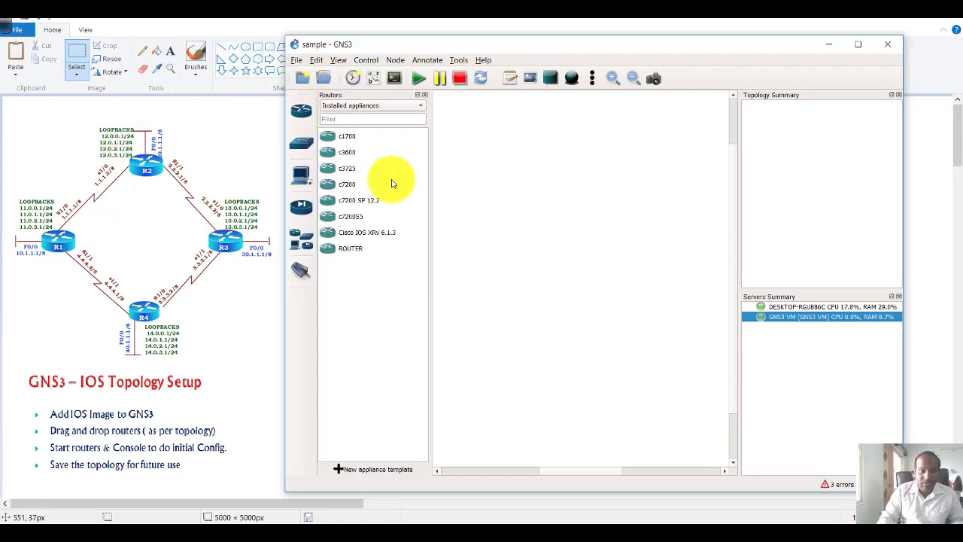
click(352, 158)
drag(352, 159, 484, 182)
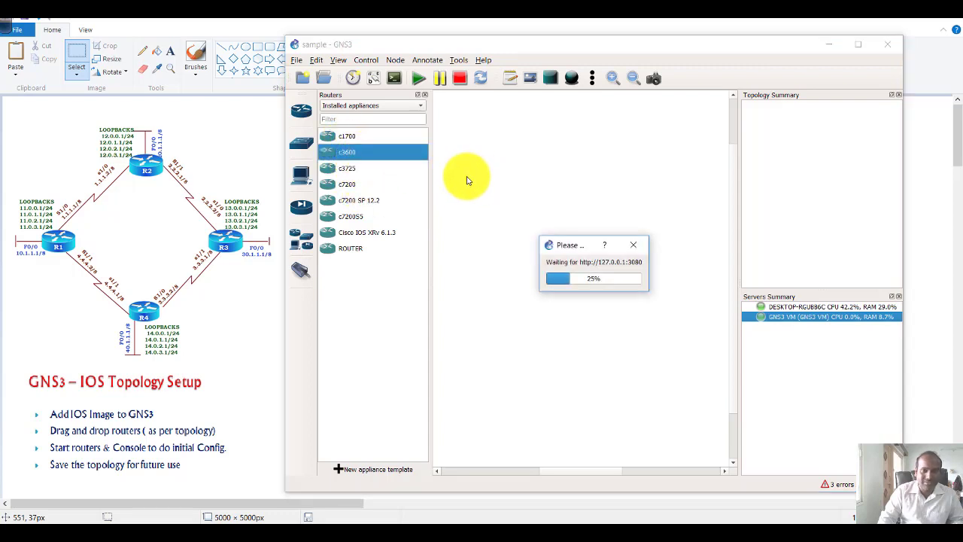
drag(397, 151, 479, 180)
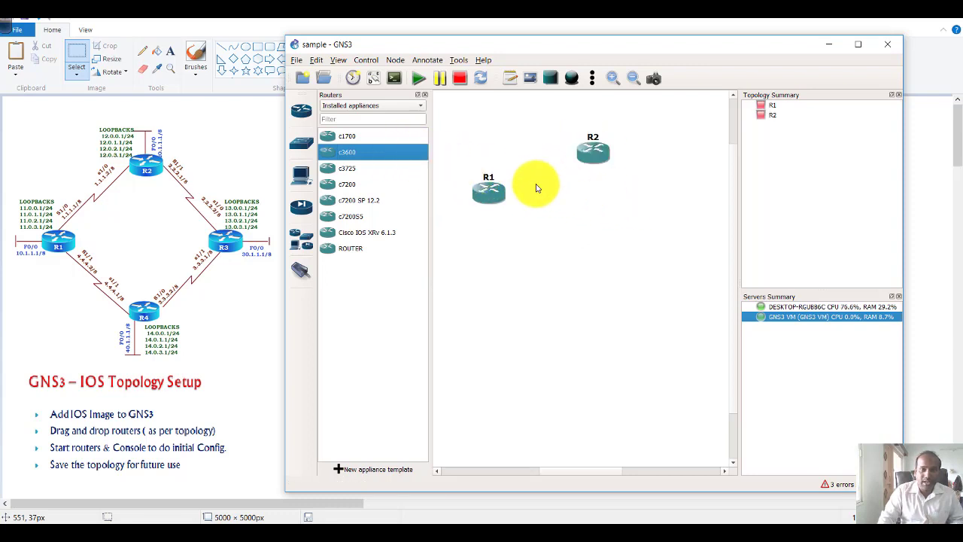
drag(393, 150, 567, 240)
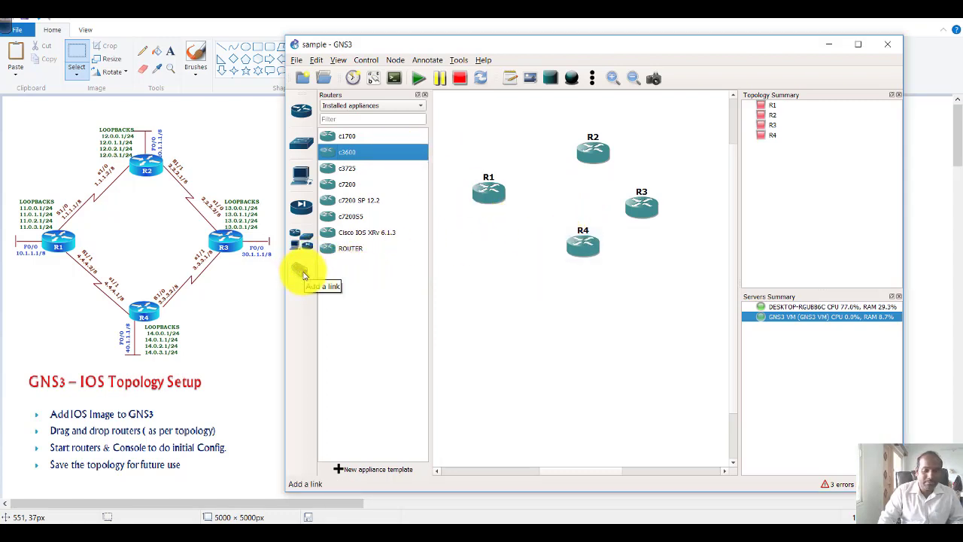
- Set the interface style to Charcoal in the general preferences
click(316, 60)
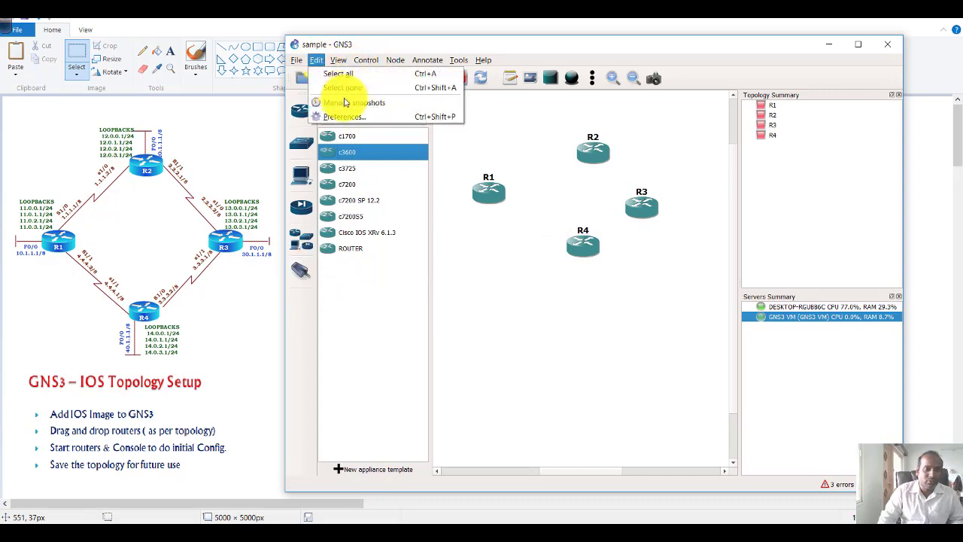
click(351, 115)
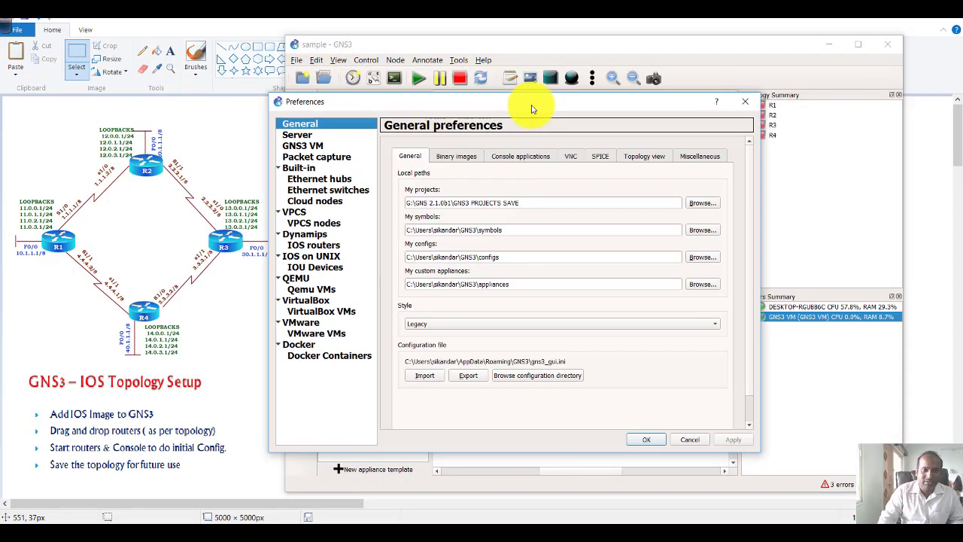
click(431, 323)
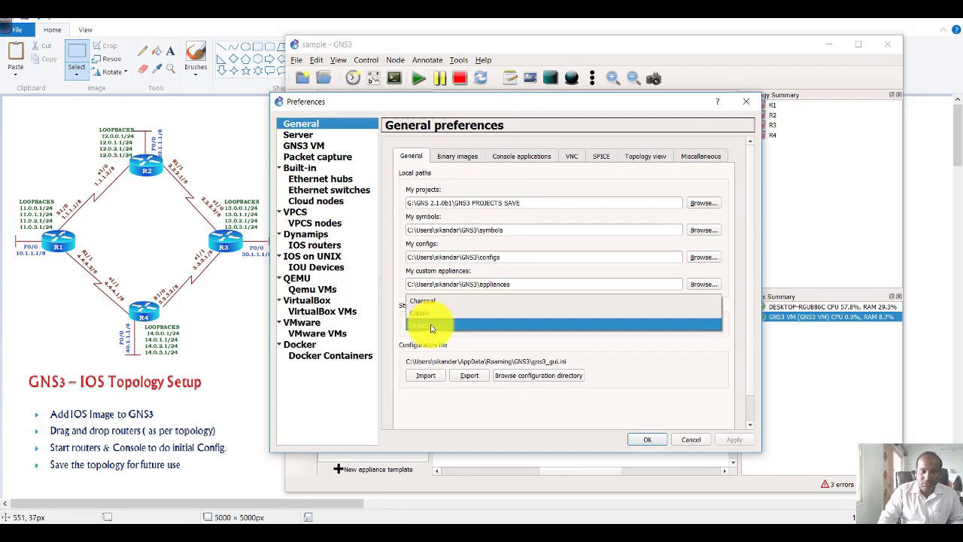
click(441, 315)
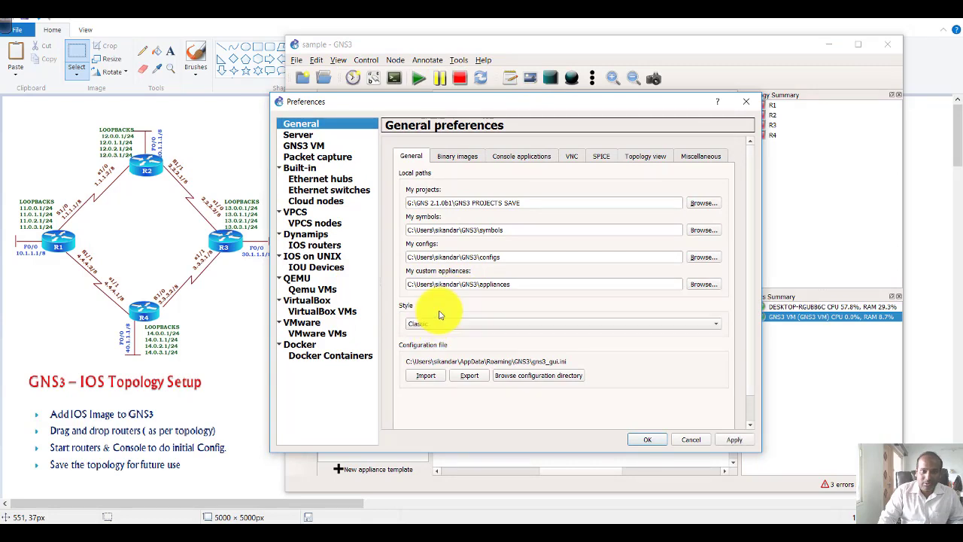
click(435, 331)
click(430, 312)
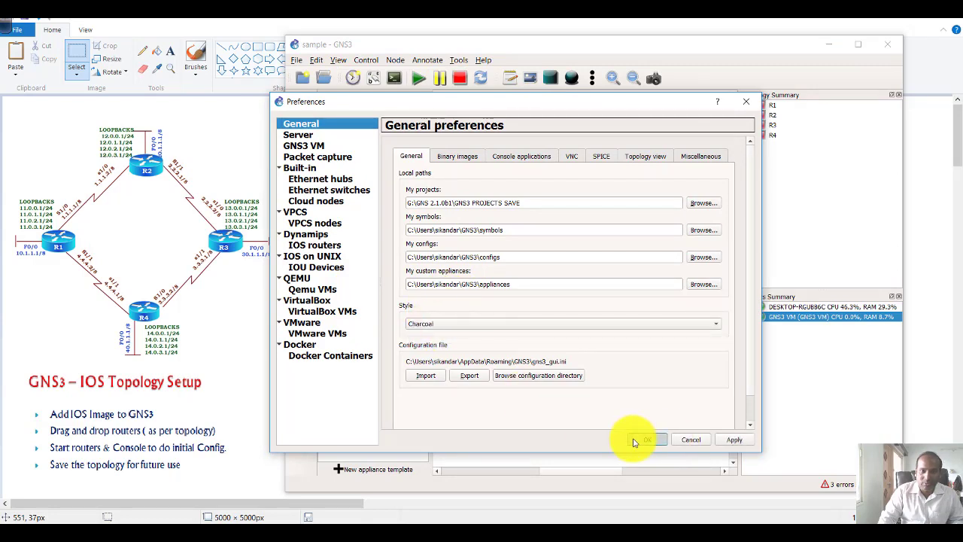
click(636, 440)
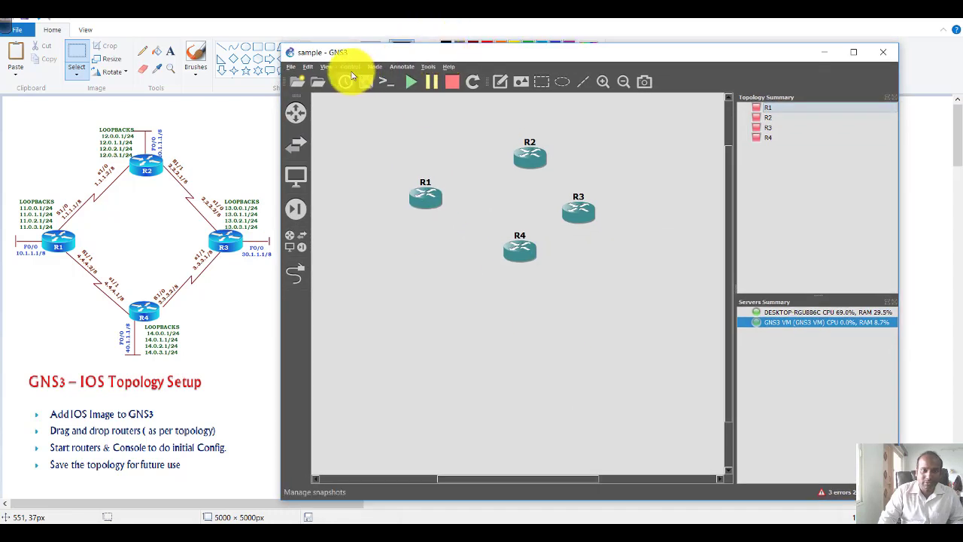
- Restore the interface style to Legacy in the general preferences
click(309, 67)
click(325, 118)
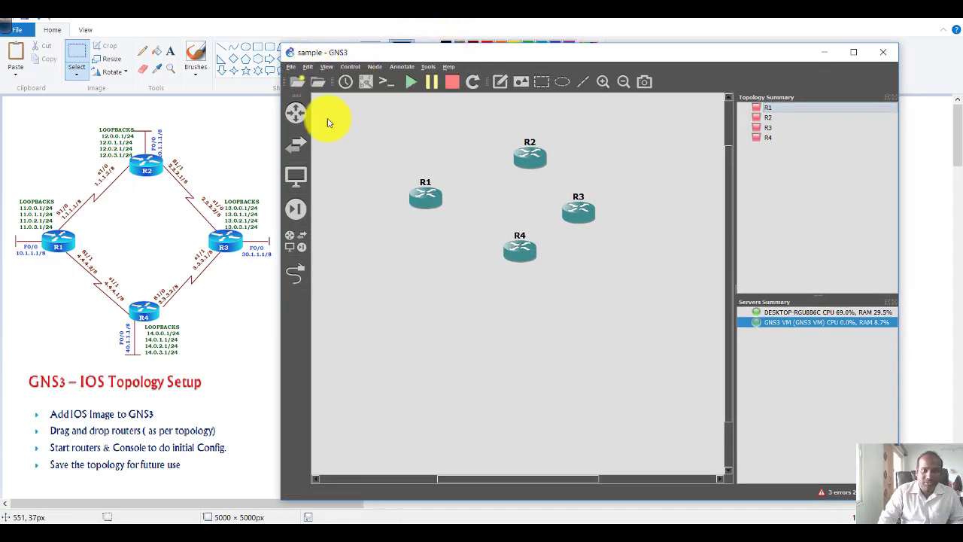
click(456, 320)
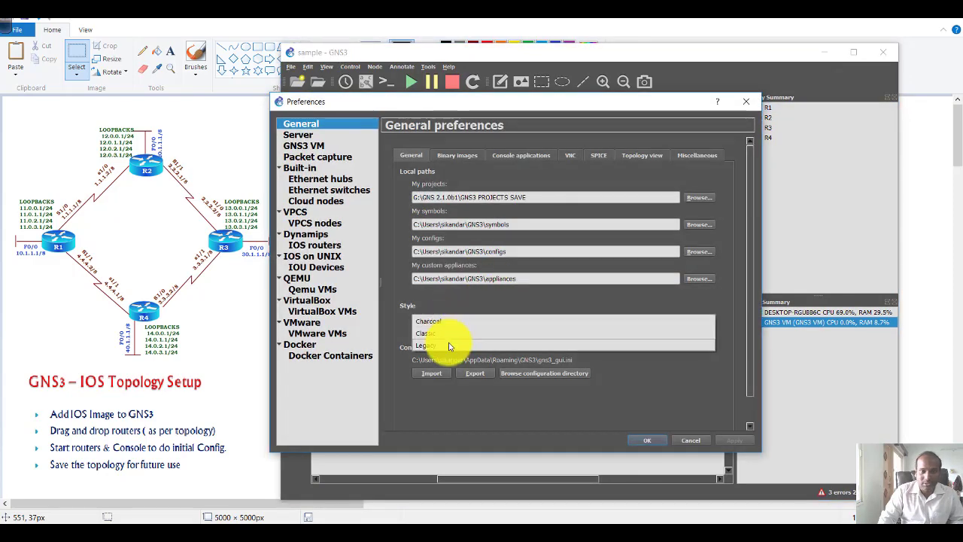
click(449, 345)
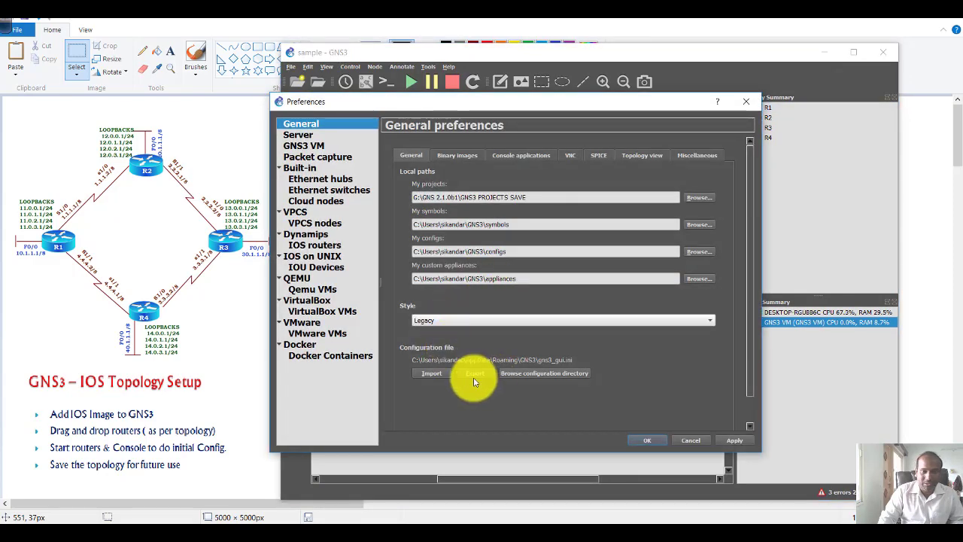
click(726, 444)
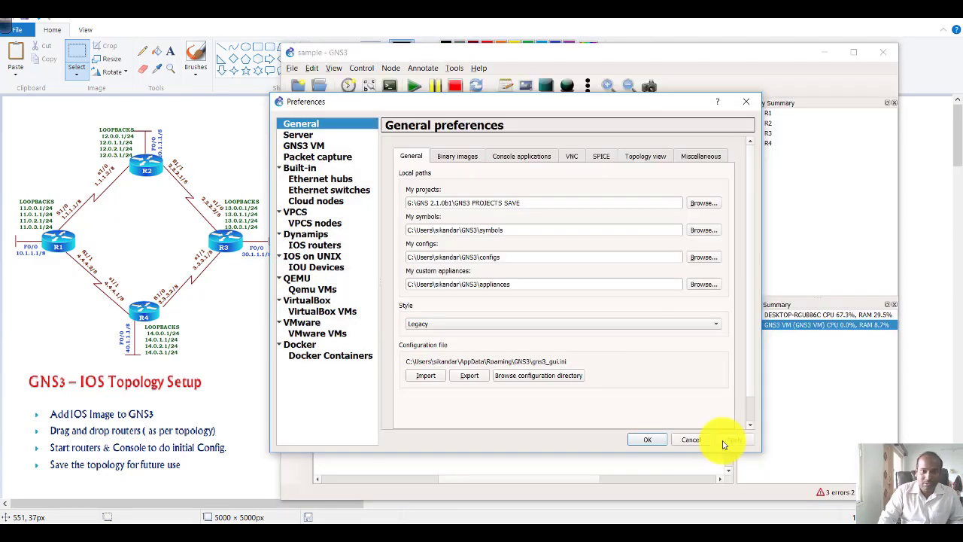
click(646, 440)
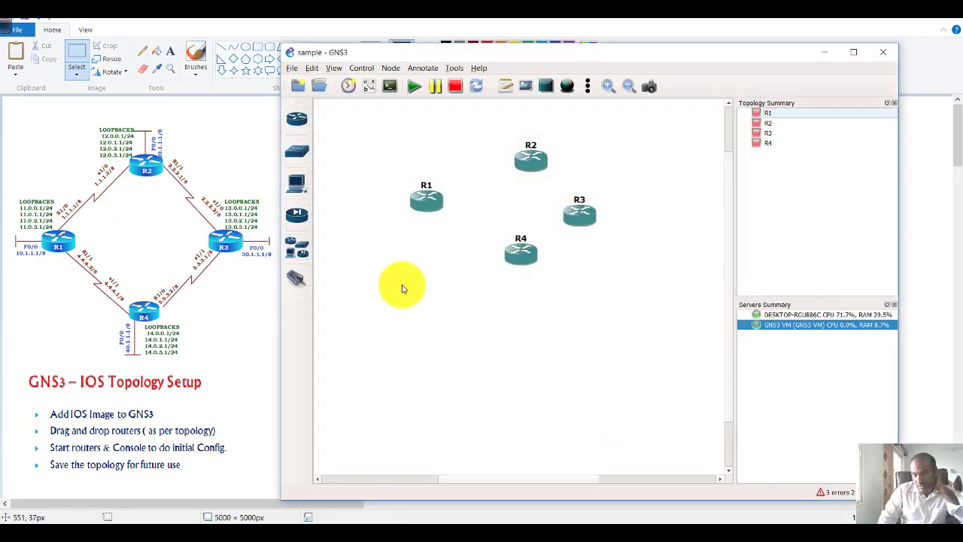
- Shift R4 slightly and link Serial1/0 of R1 to Serial1/0 of R2
drag(521, 253, 507, 253)
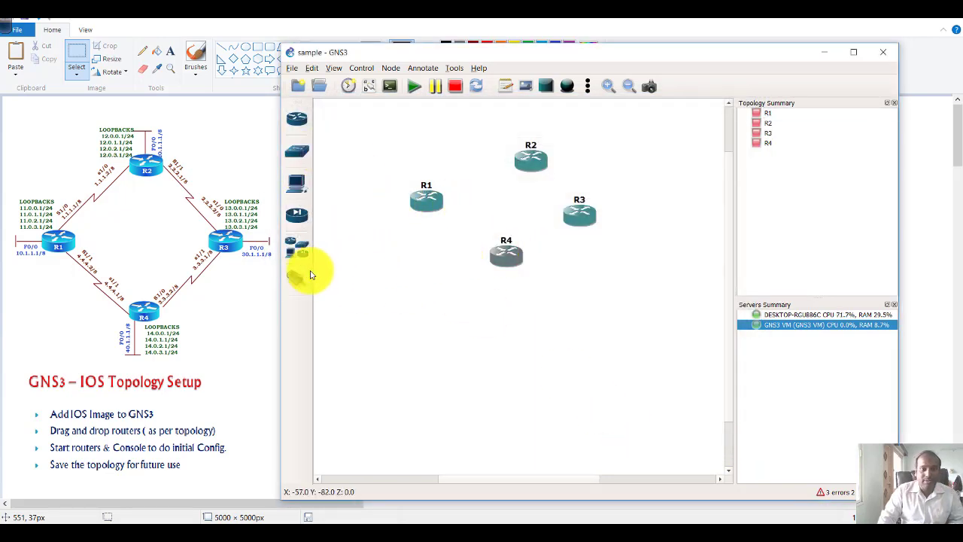
click(306, 278)
click(429, 202)
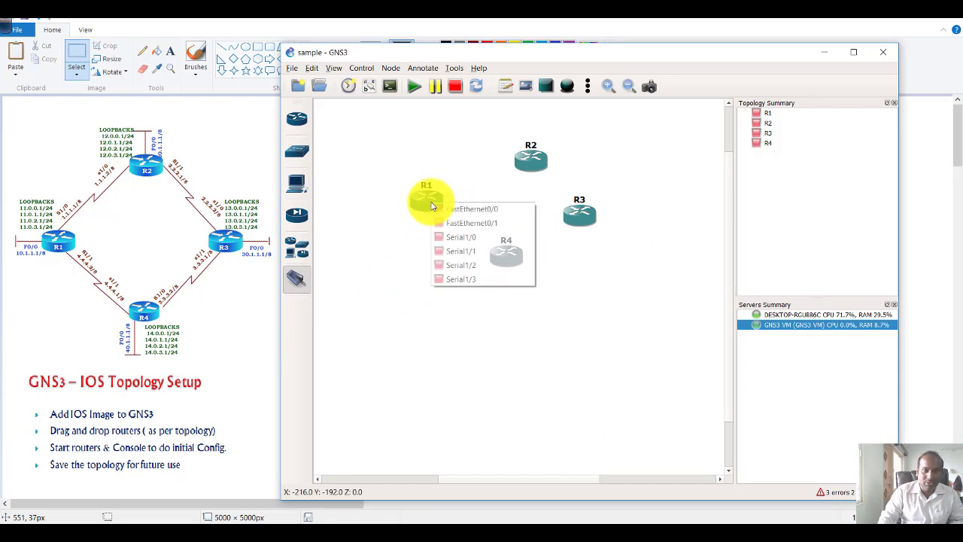
click(449, 239)
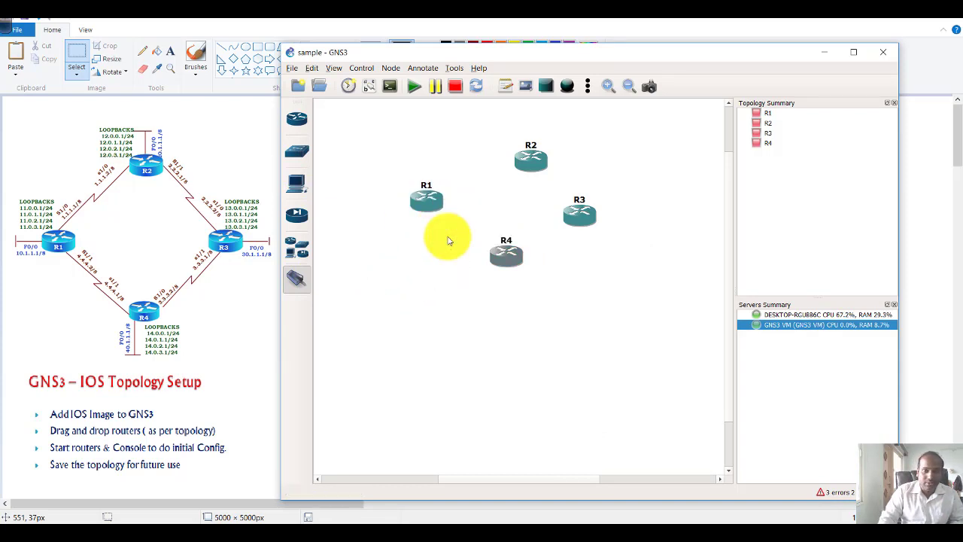
click(518, 161)
click(555, 198)
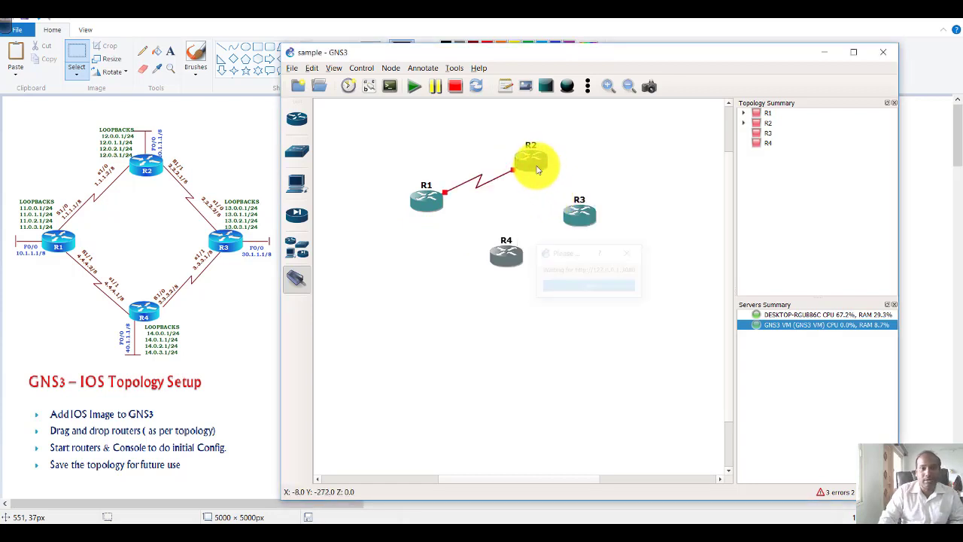
click(529, 160)
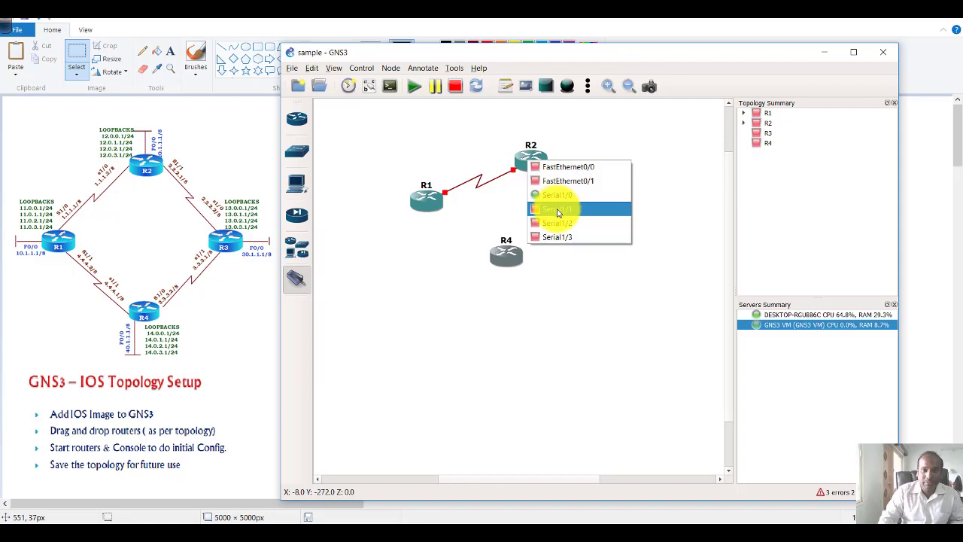
click(498, 216)
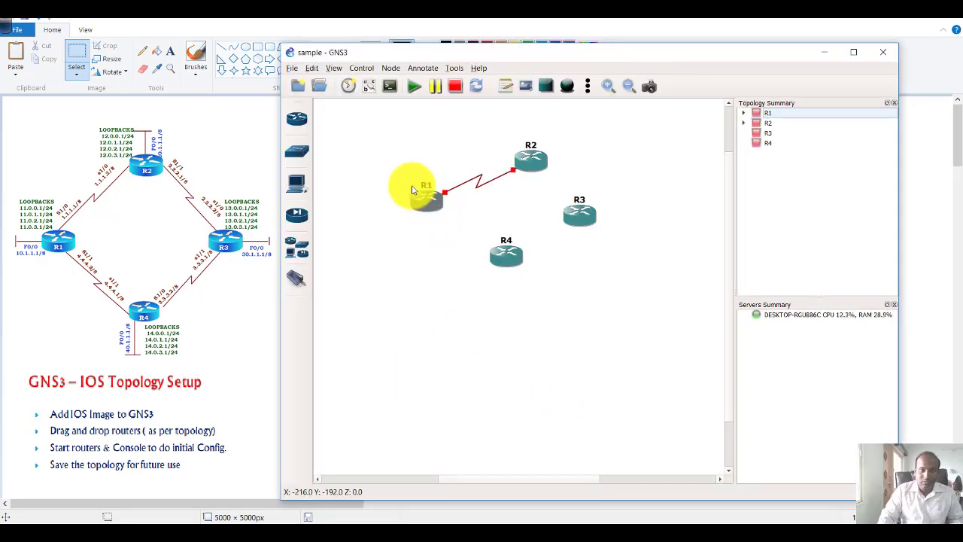
- Review the adapters in R1's slots in the node configuration of the four routers
drag(392, 145, 694, 332)
right_click(433, 199)
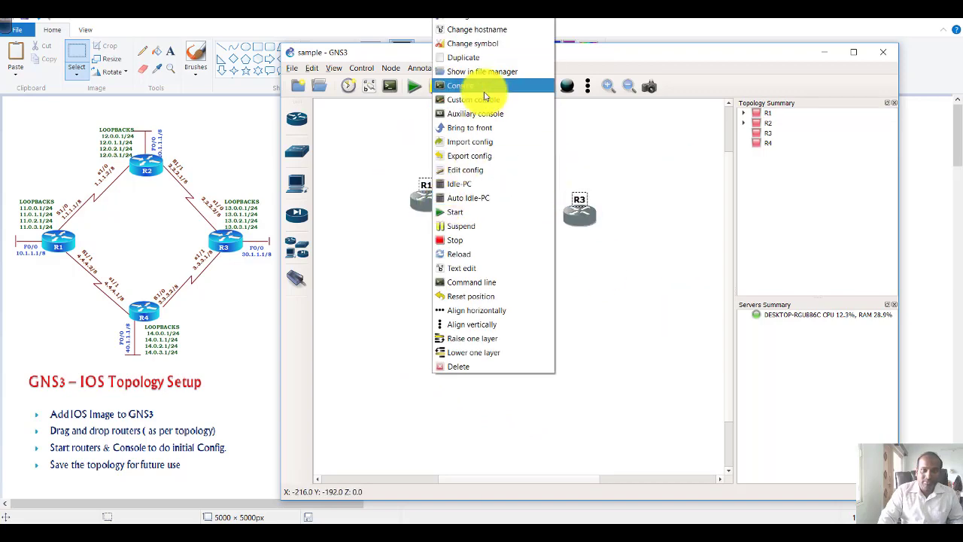
click(477, 23)
click(454, 186)
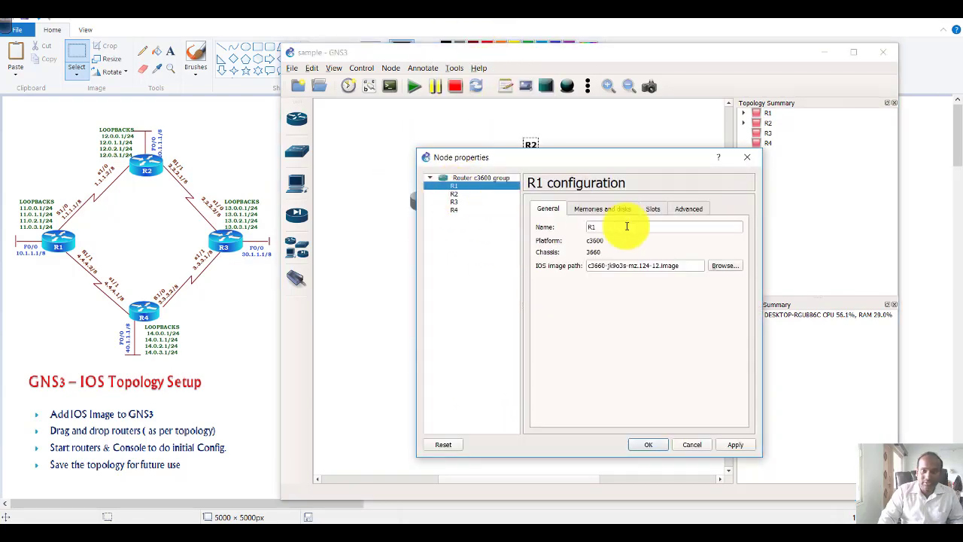
click(654, 210)
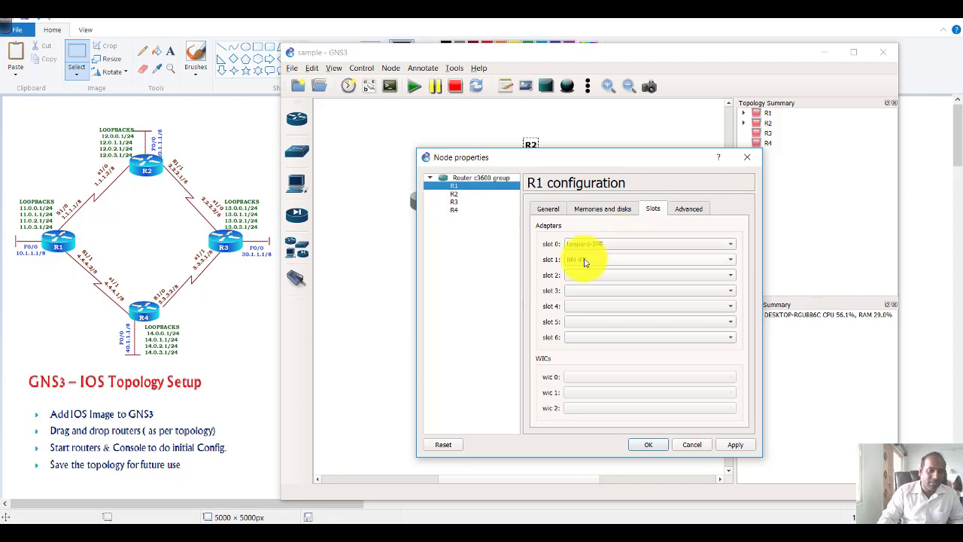
click(593, 246)
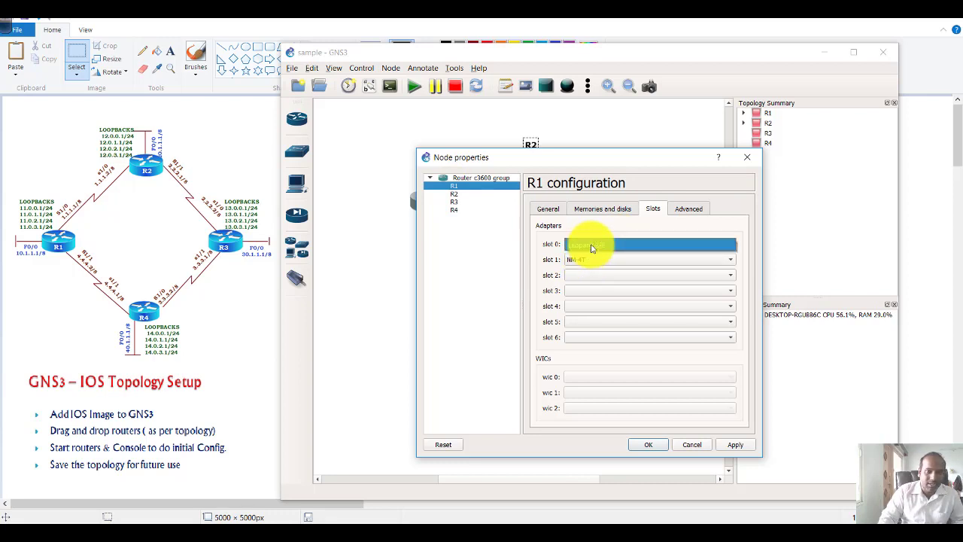
click(592, 247)
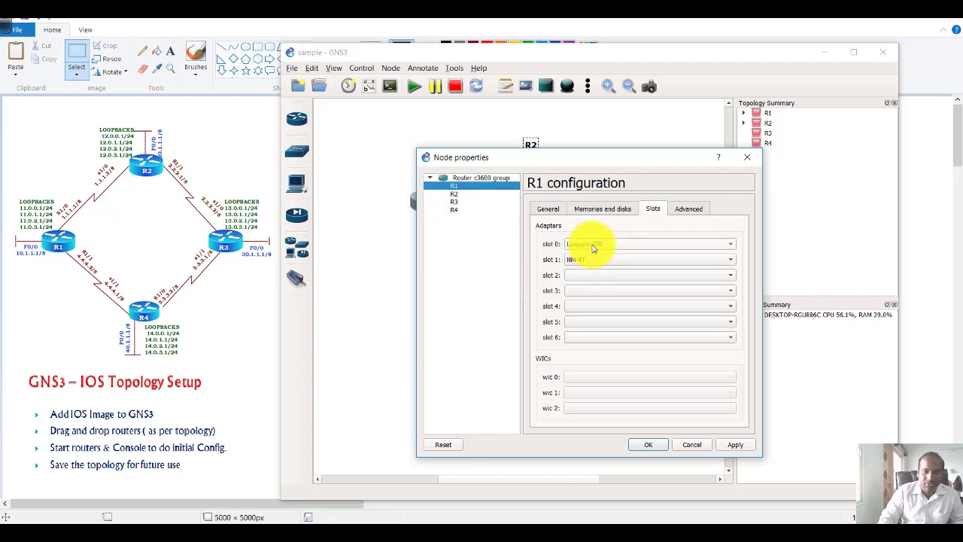
click(644, 445)
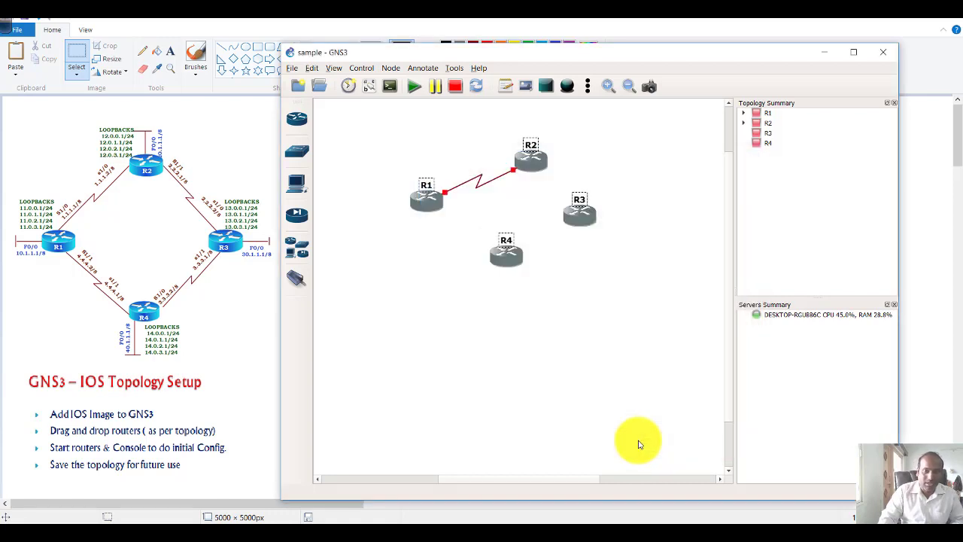
- Link Serial1/1 of R2 to Serial1/0 of R3
click(296, 278)
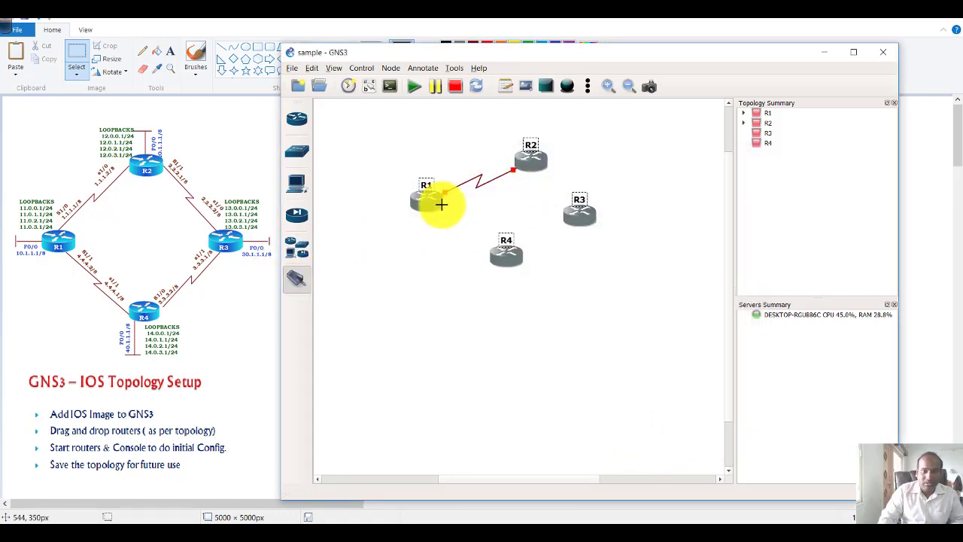
click(532, 161)
click(575, 217)
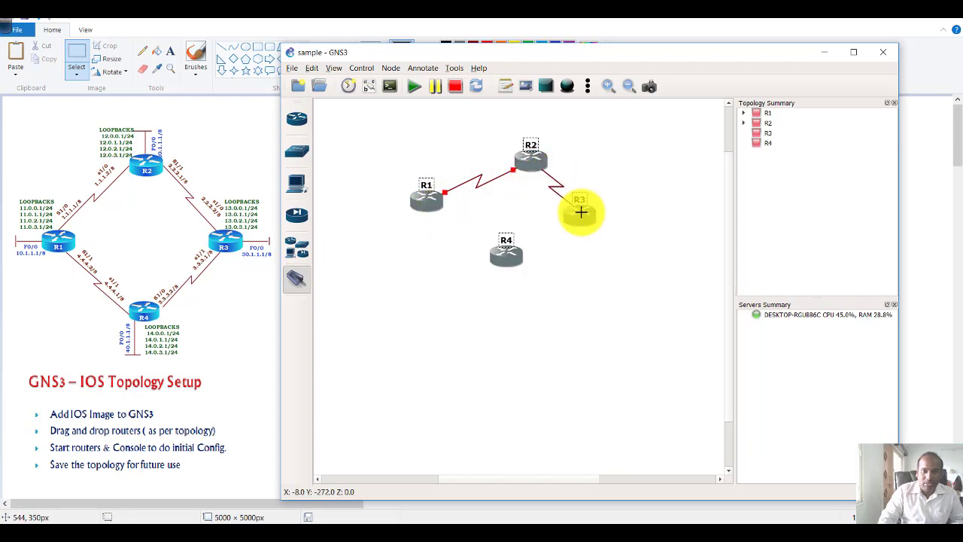
click(578, 214)
key(Escape)
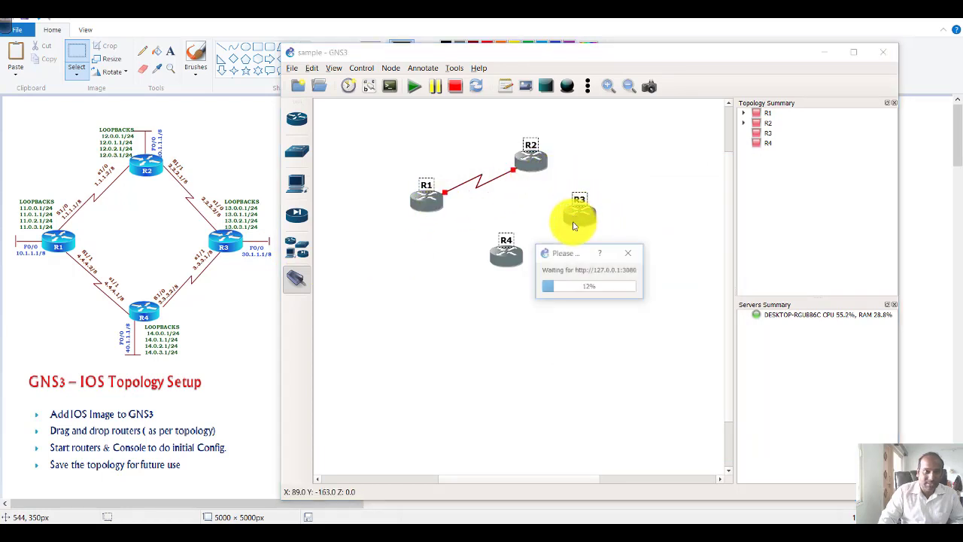
- Link Serial1/1 of R3 to Serial1/0 of R4
click(576, 222)
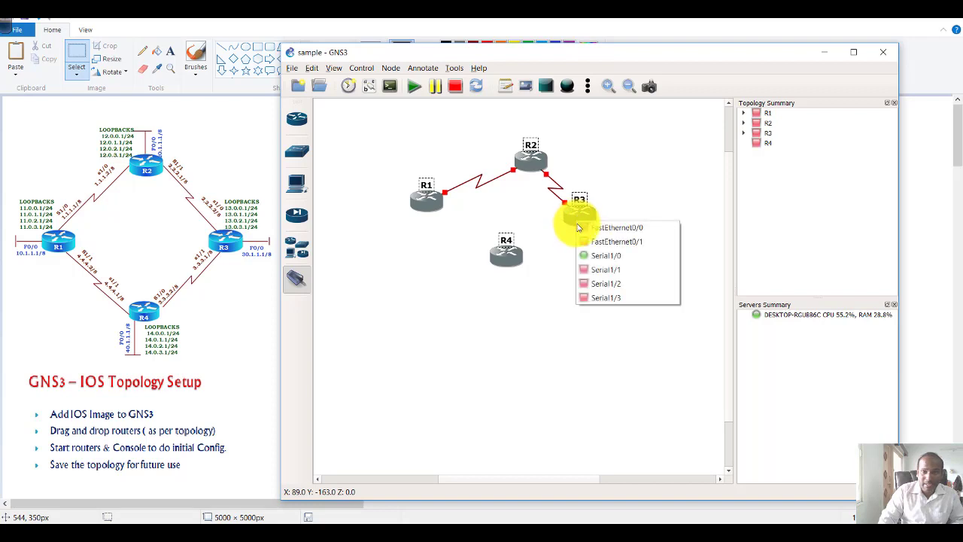
click(602, 270)
click(506, 254)
click(540, 292)
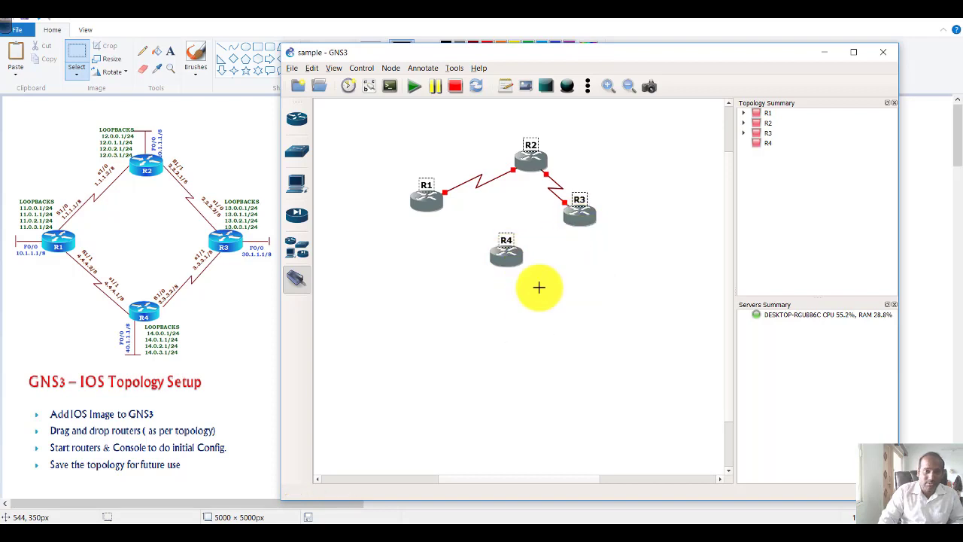
- Link Serial1/1 of R4 to Serial1/1 of R1, closing the router ring
click(502, 256)
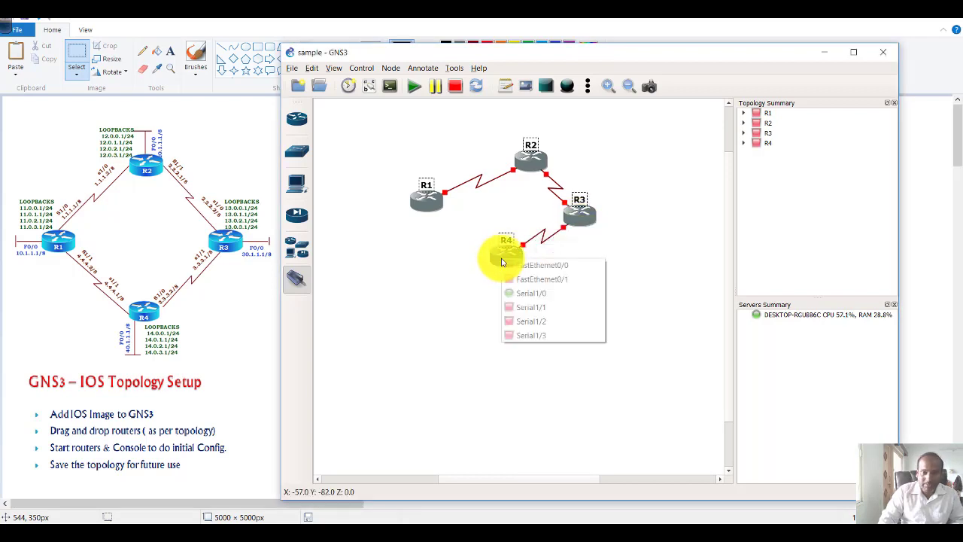
click(512, 305)
click(430, 207)
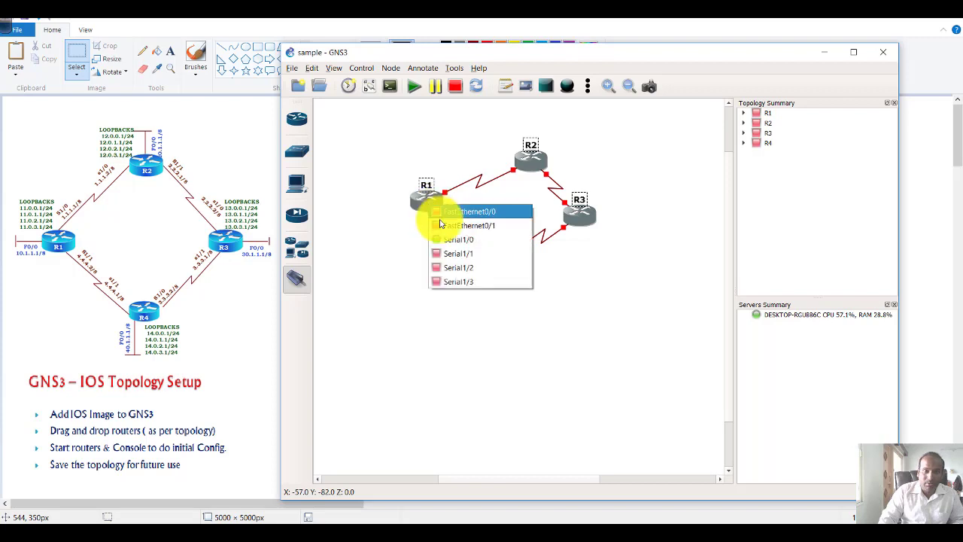
click(463, 259)
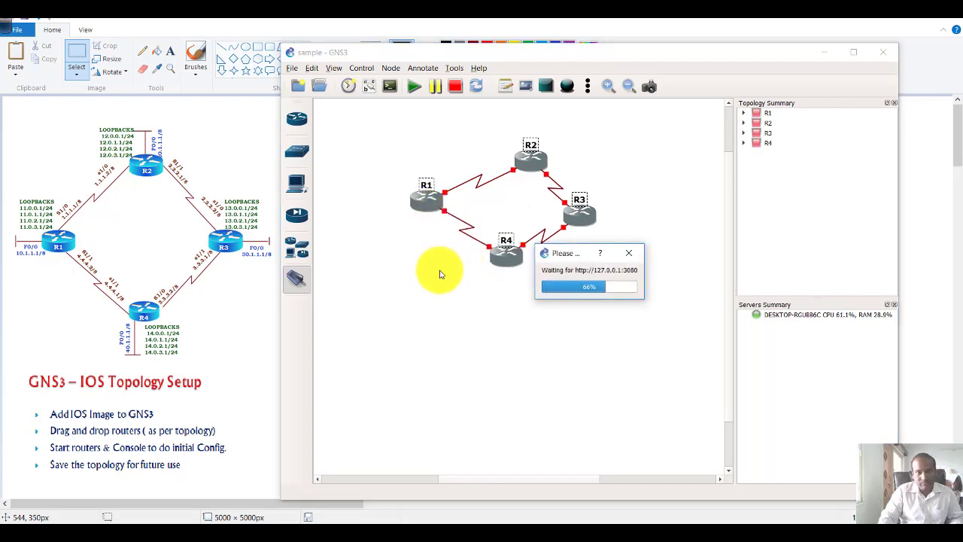
- Add an Ethernet switch just below R1 and link FastEthernet0/0 of R1 to Ethernet0 of the switch
click(297, 154)
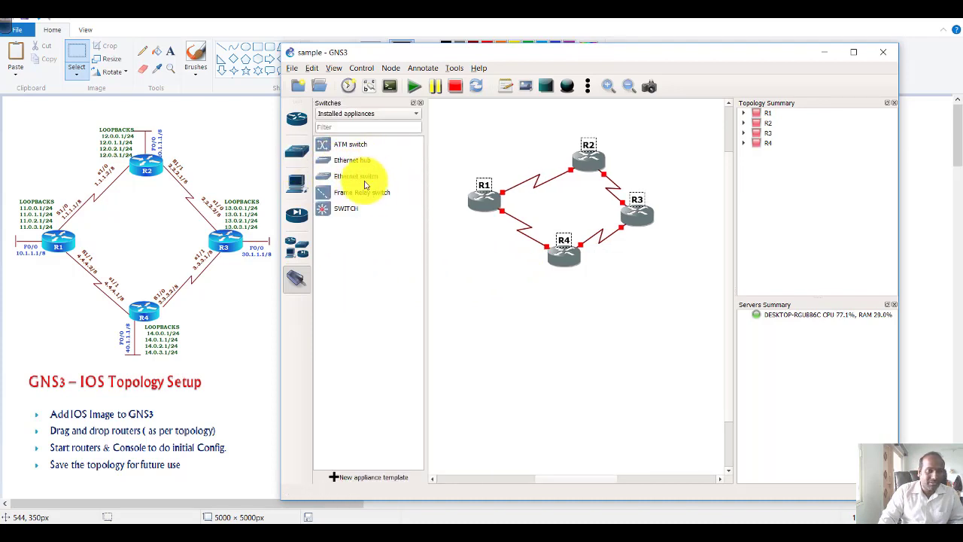
drag(367, 177, 448, 248)
click(482, 202)
click(491, 206)
click(460, 241)
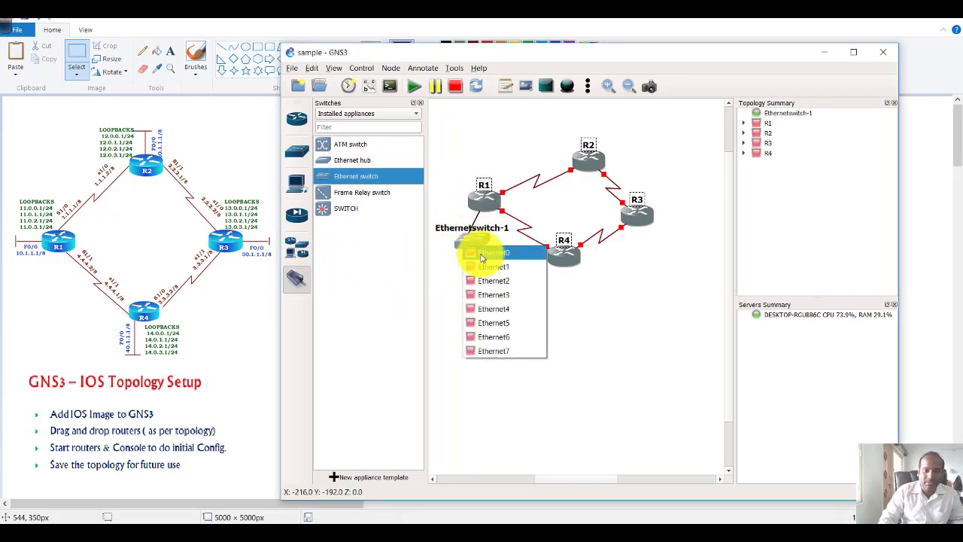
click(482, 254)
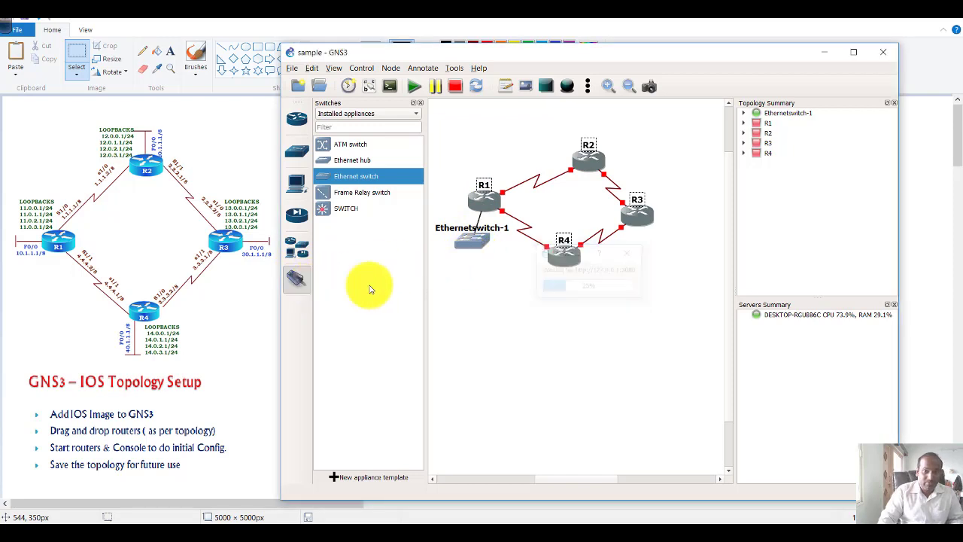
drag(462, 236, 452, 240)
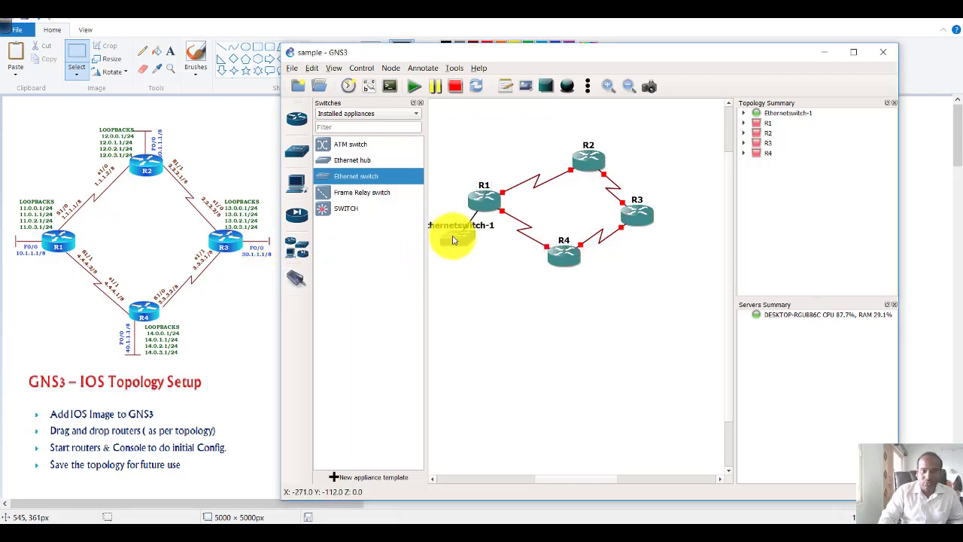
click(419, 105)
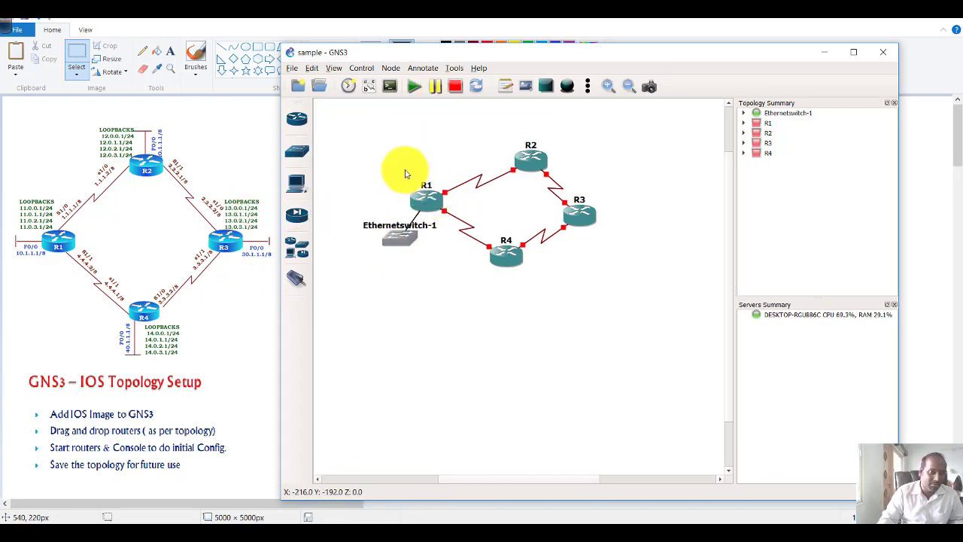
- Start all four routers and the Ethernet switch together
drag(399, 134, 700, 359)
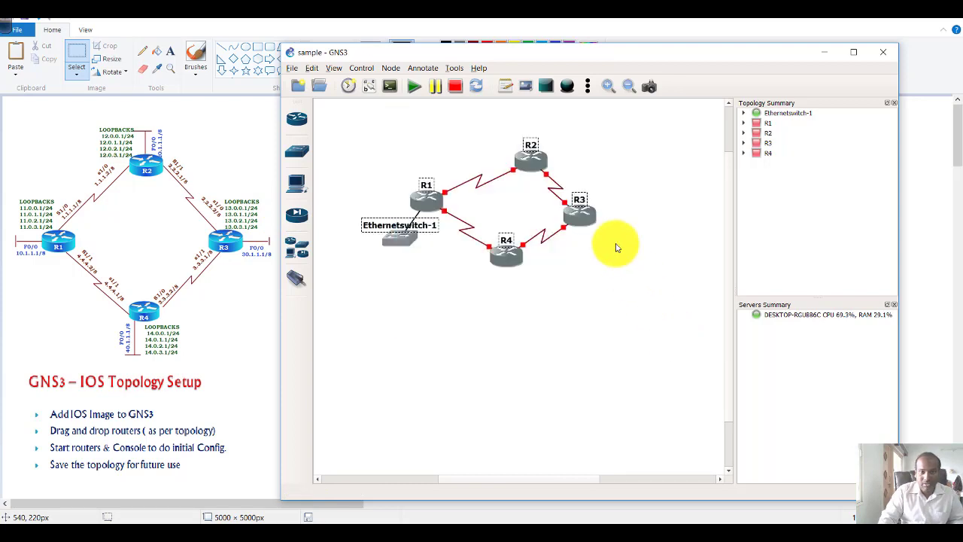
right_click(599, 180)
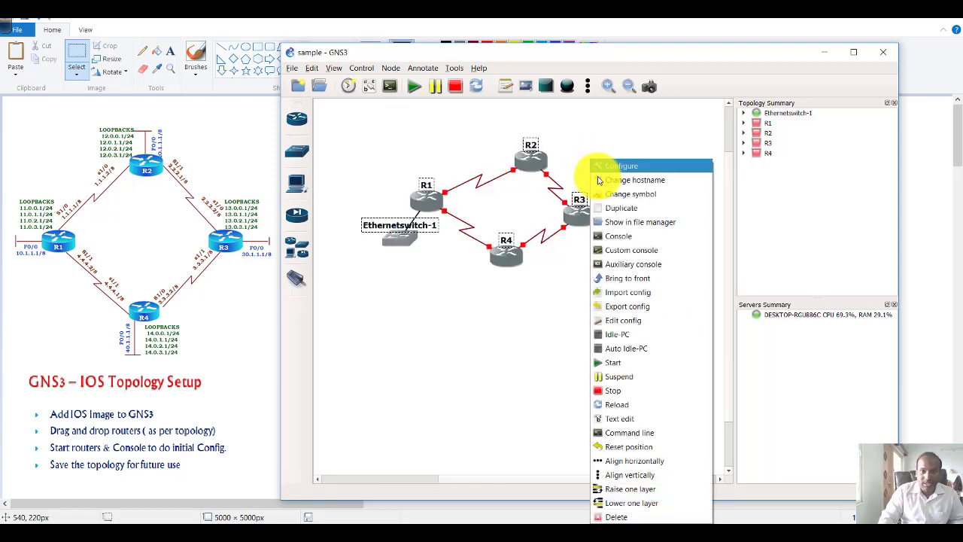
click(630, 363)
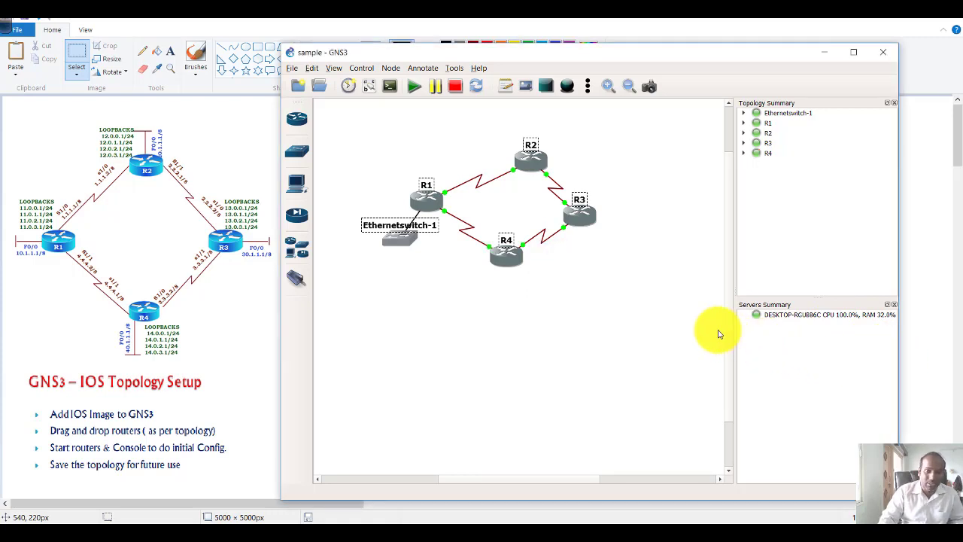
- Compute Idle-PC values for R1 and accept a suggested value marked with an asterisk
click(555, 318)
right_click(427, 210)
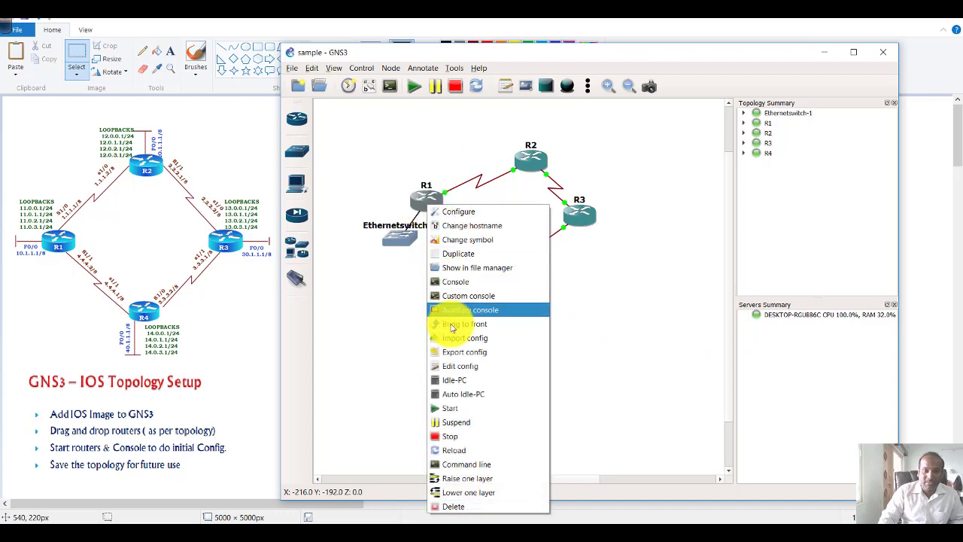
click(462, 380)
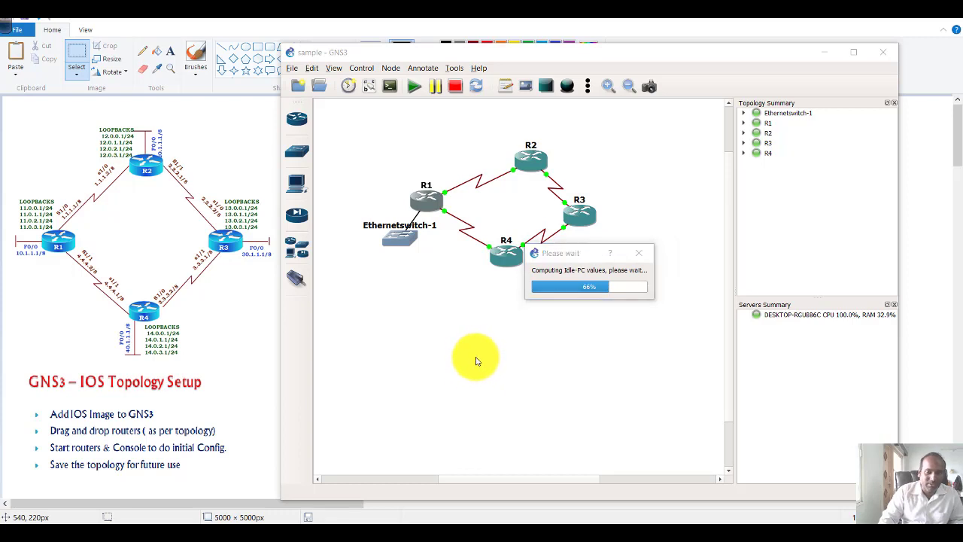
click(542, 277)
click(552, 297)
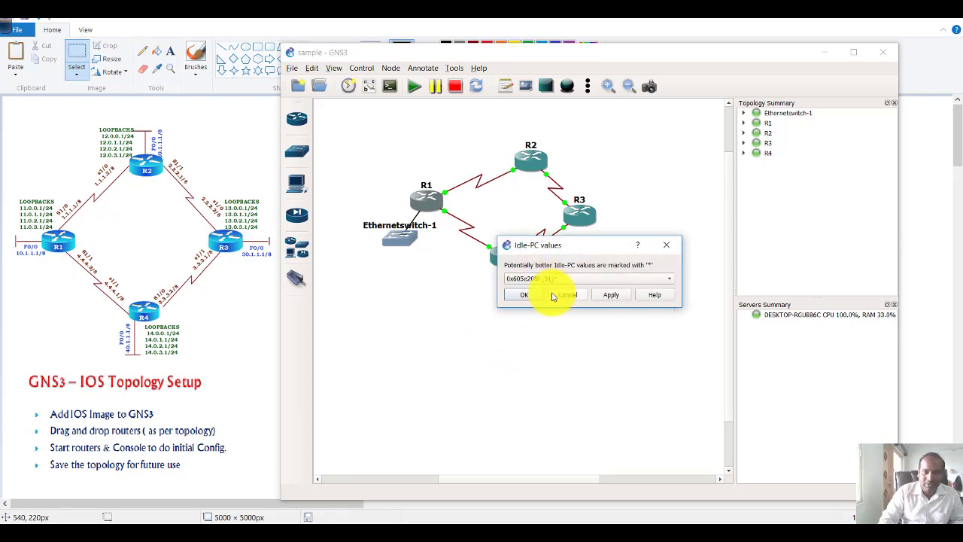
click(525, 294)
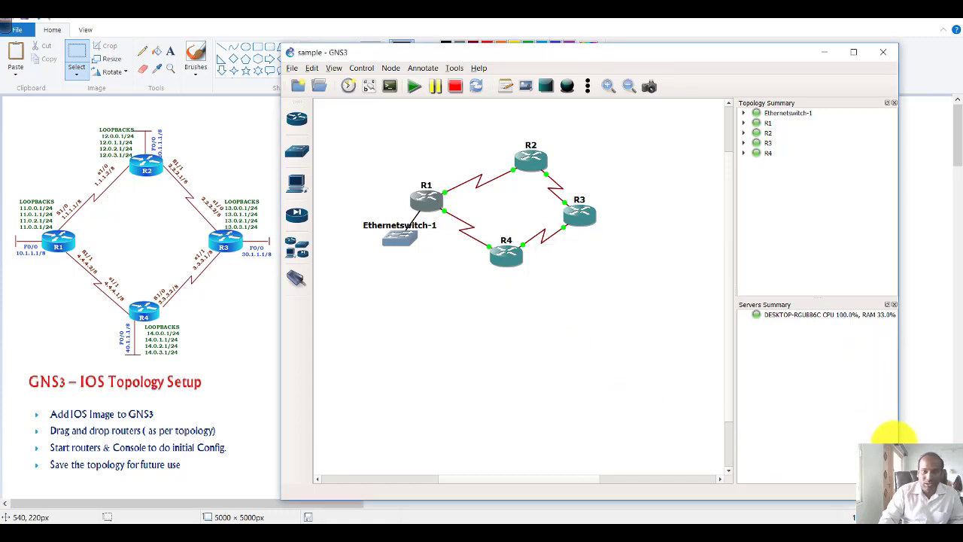
- Run Auto Idle-PC on R2 to find and apply a suitable Idle-PC value
drag(899, 435, 925, 435)
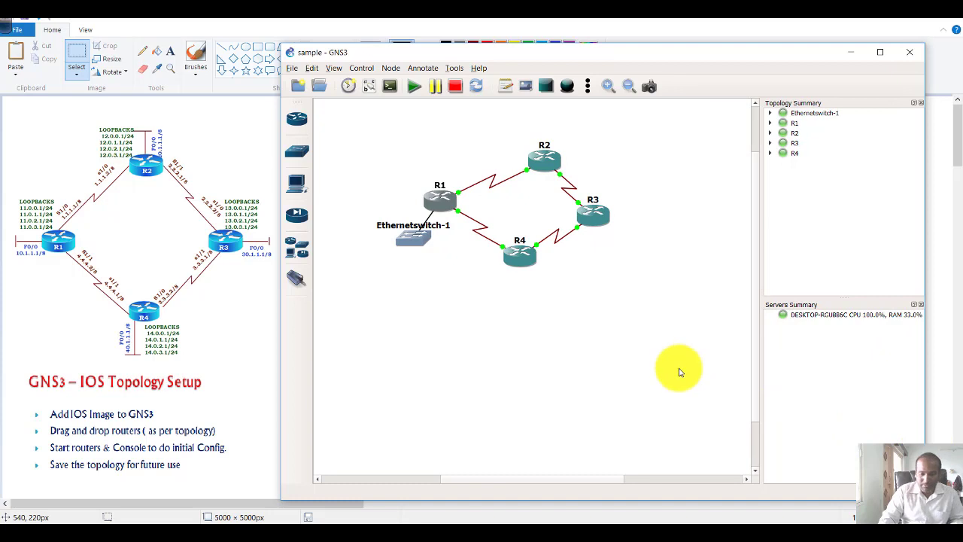
scroll(680, 371, right, 2)
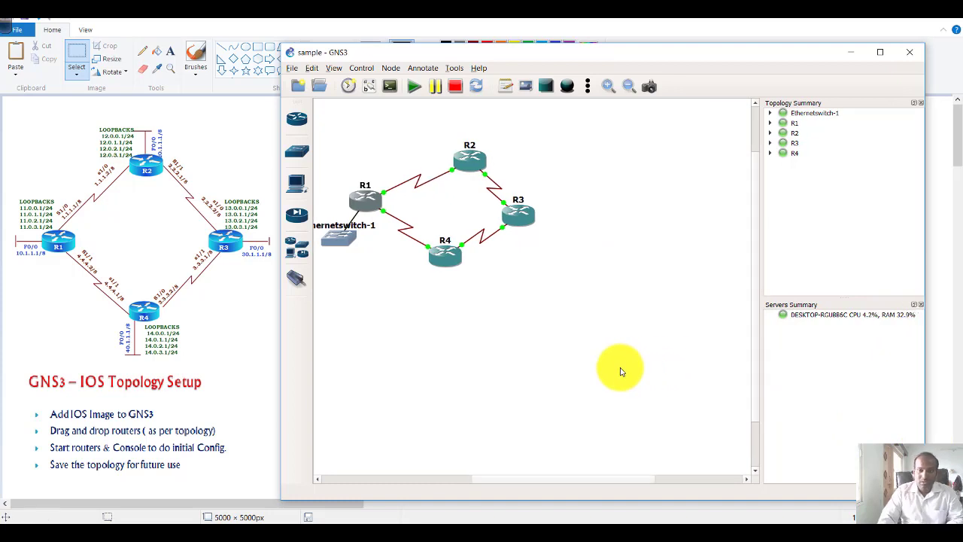
right_click(473, 166)
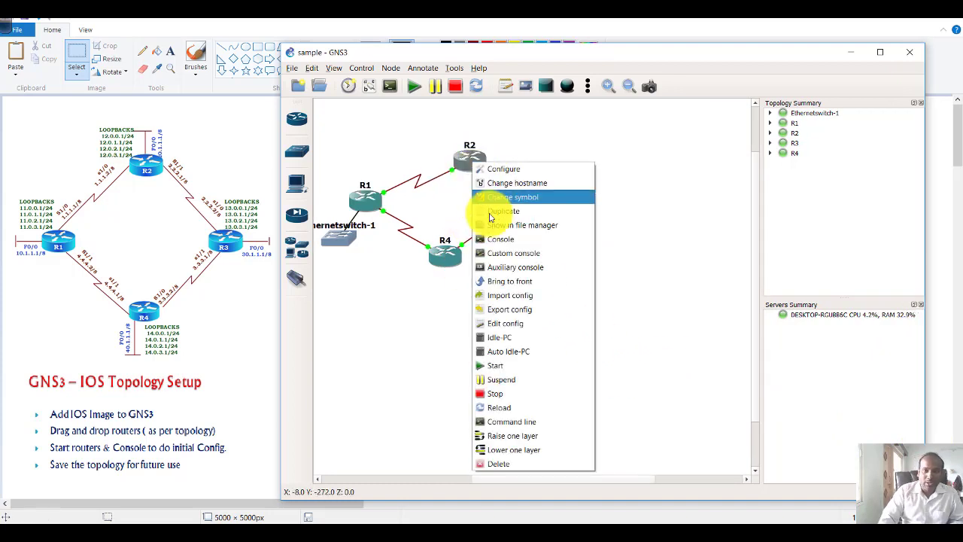
click(523, 356)
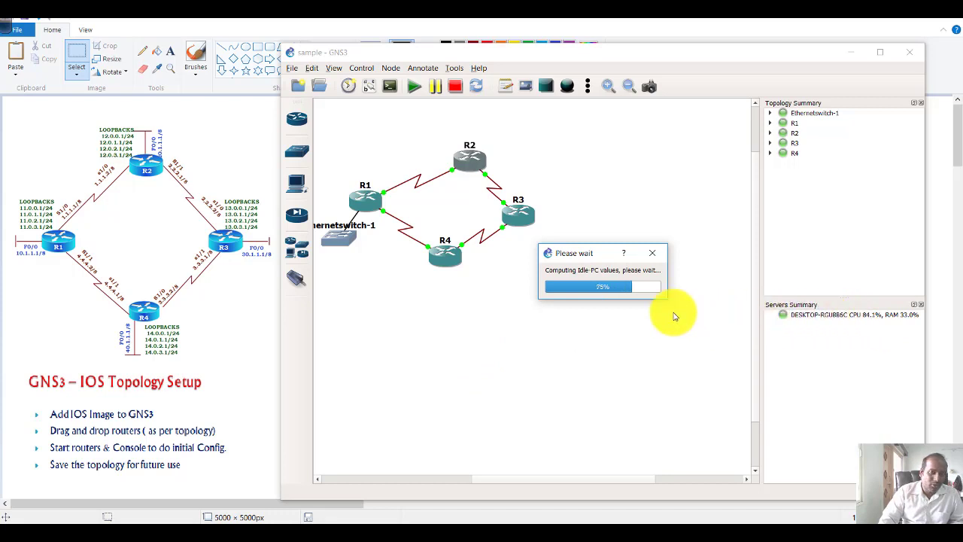
click(689, 295)
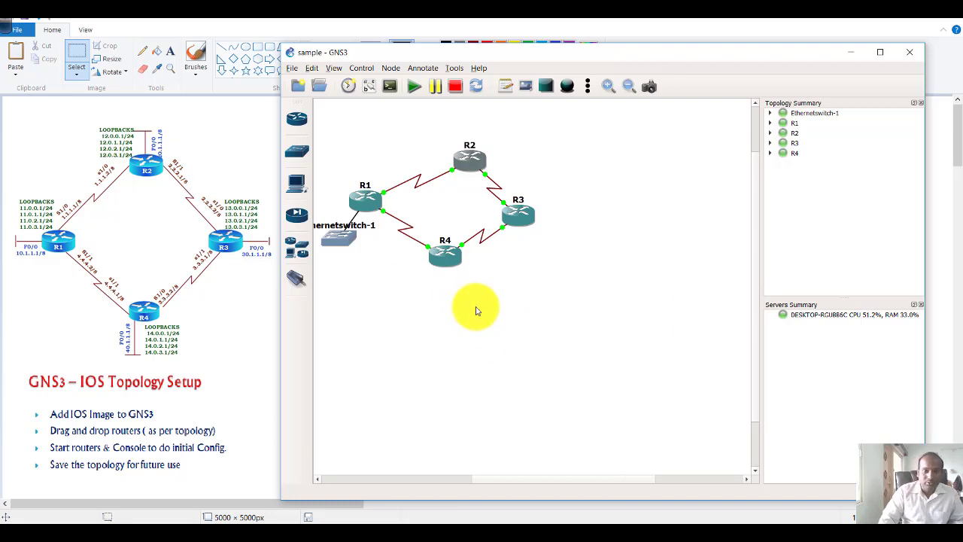
- Open R1's console and reduce its window so that it sits beside the reference diagram
drag(409, 59, 421, 57)
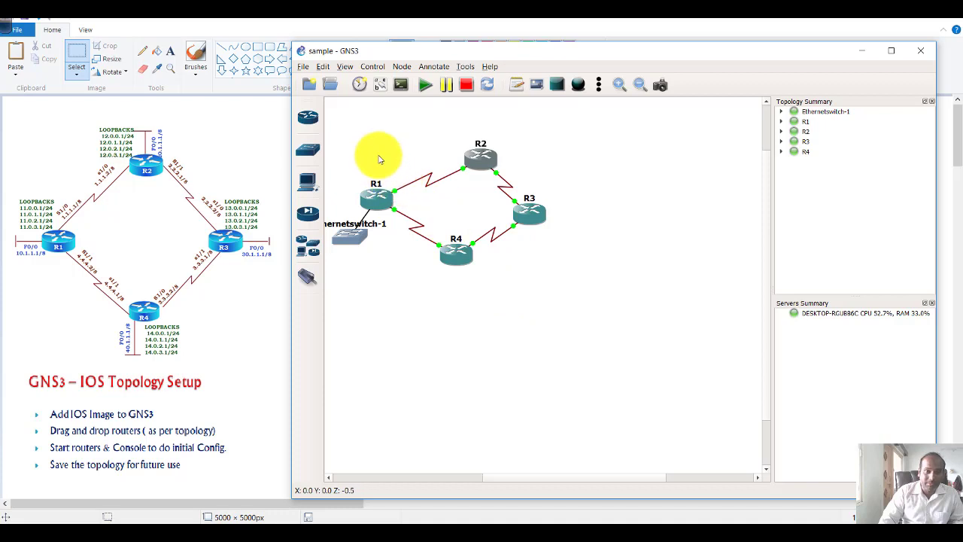
right_click(387, 198)
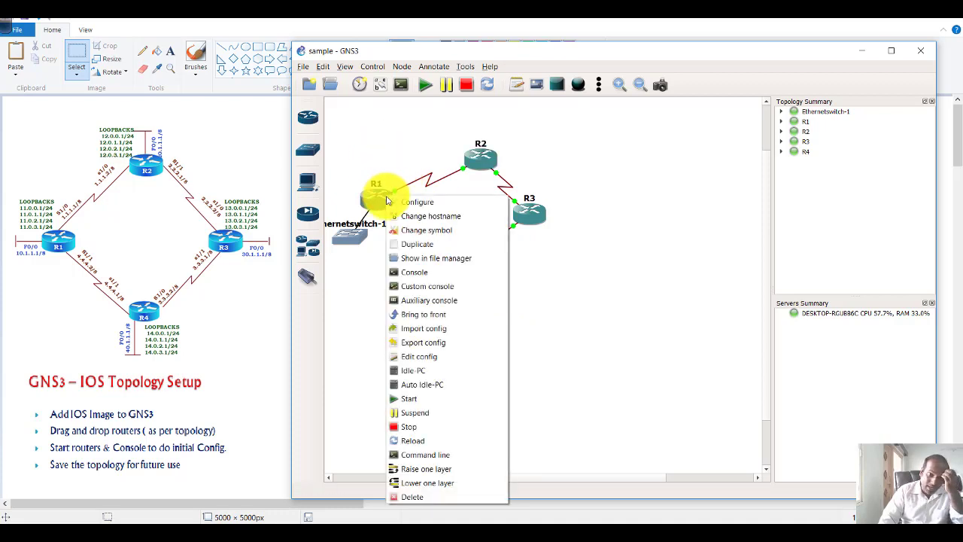
click(431, 280)
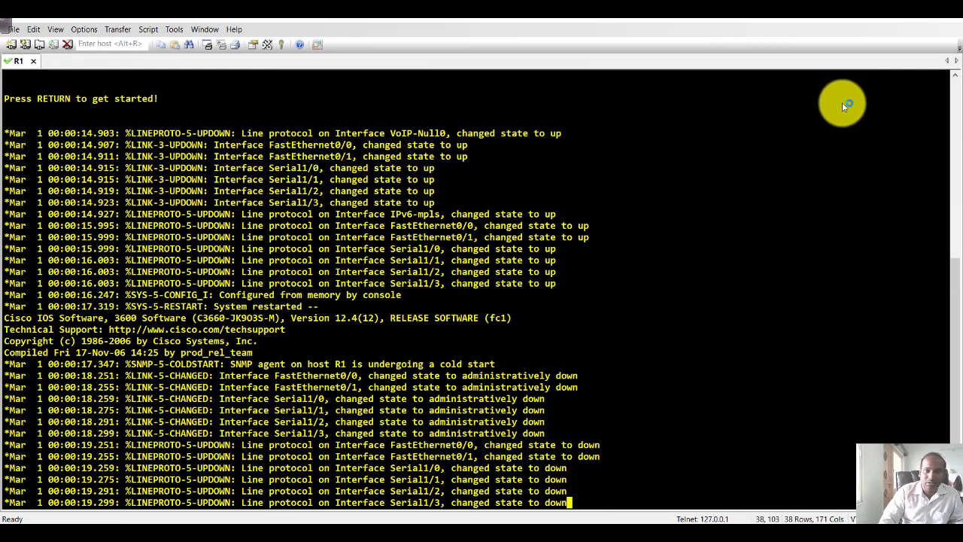
click(915, 10)
drag(301, 16, 576, 114)
drag(742, 465, 897, 468)
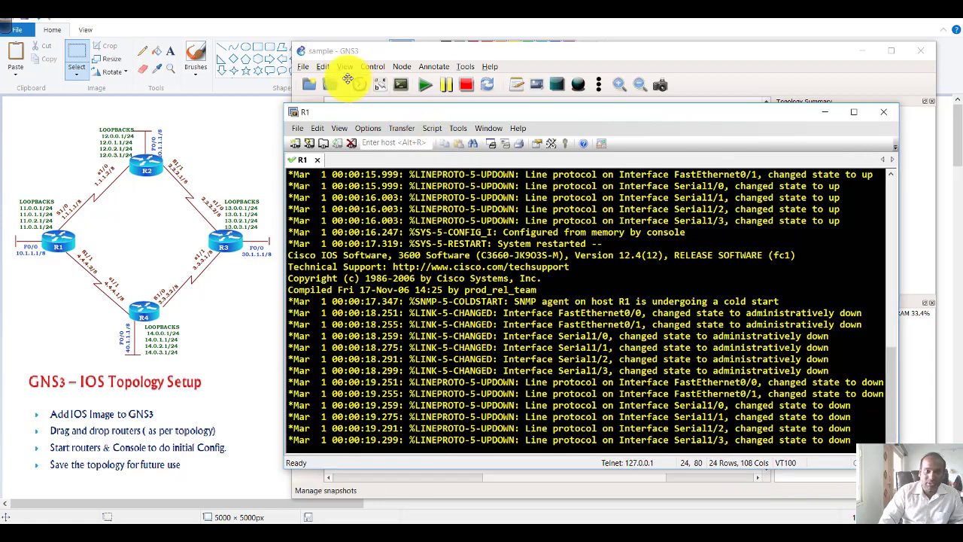
- Review the Telnet console application command and its predefined alternatives in the GNS3 preferences
click(324, 67)
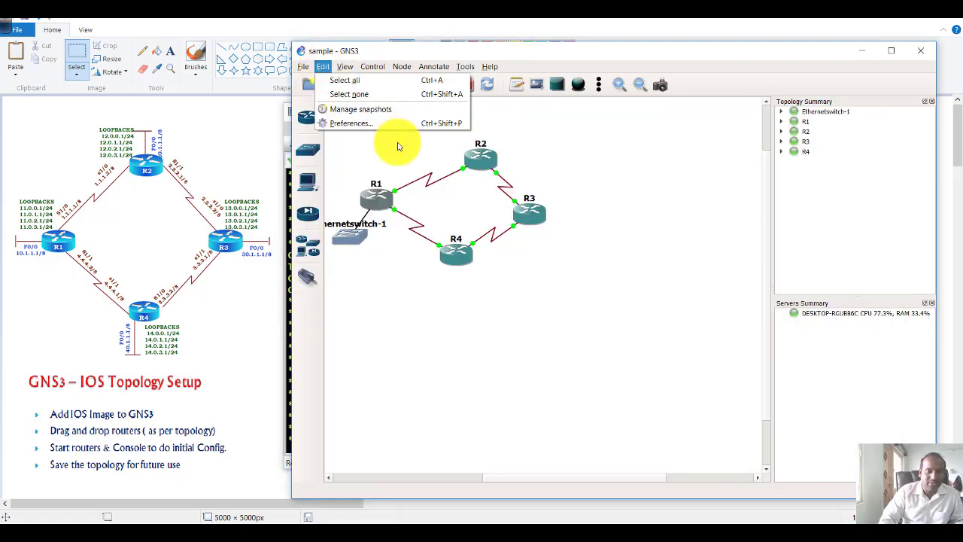
click(363, 125)
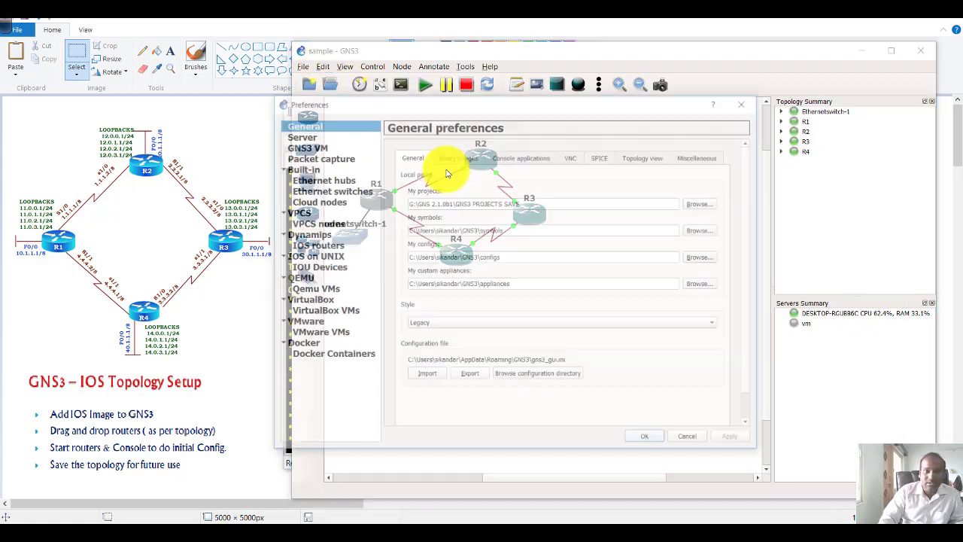
click(518, 157)
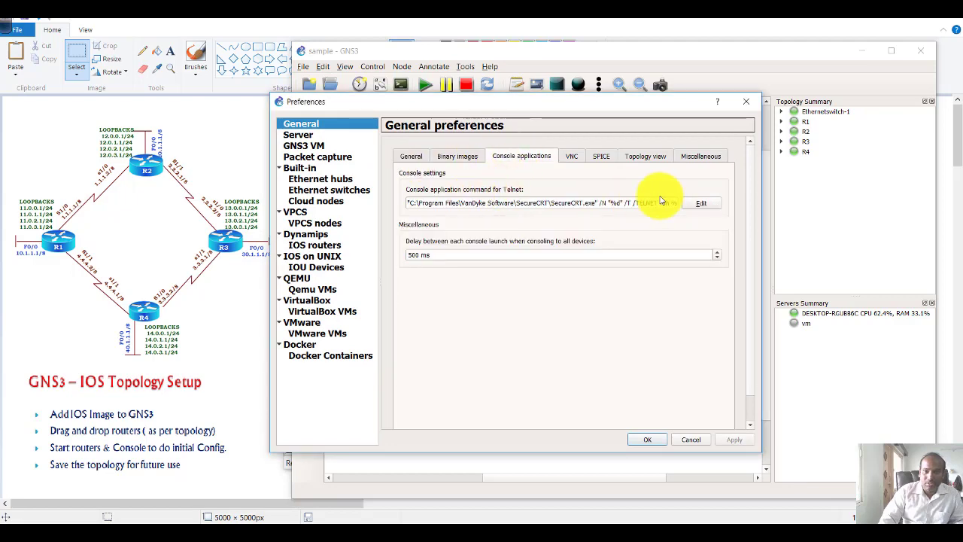
click(701, 205)
click(436, 189)
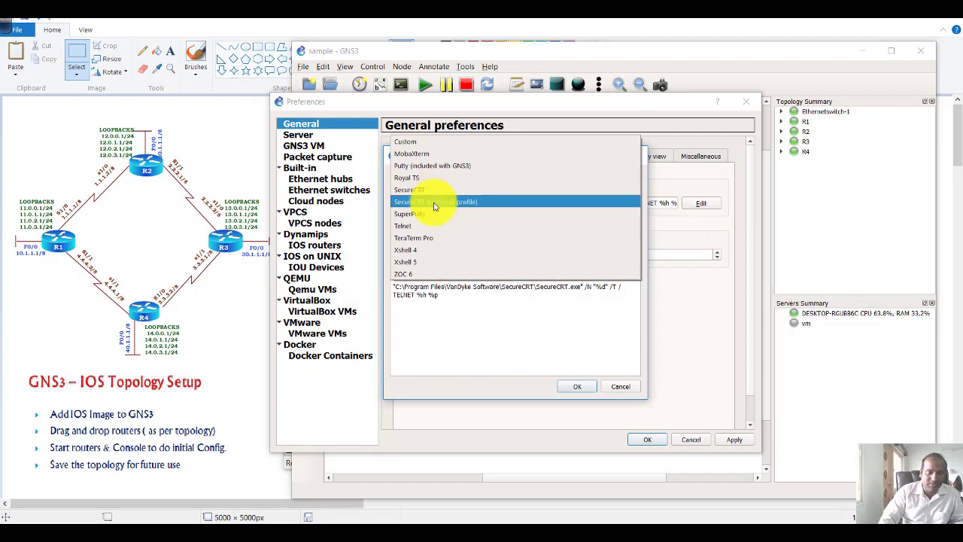
click(641, 134)
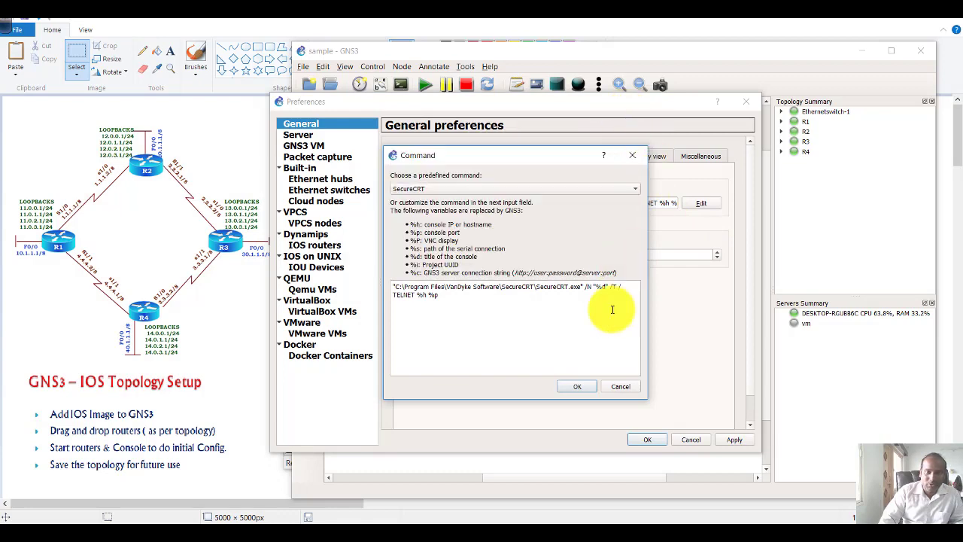
click(619, 387)
click(652, 444)
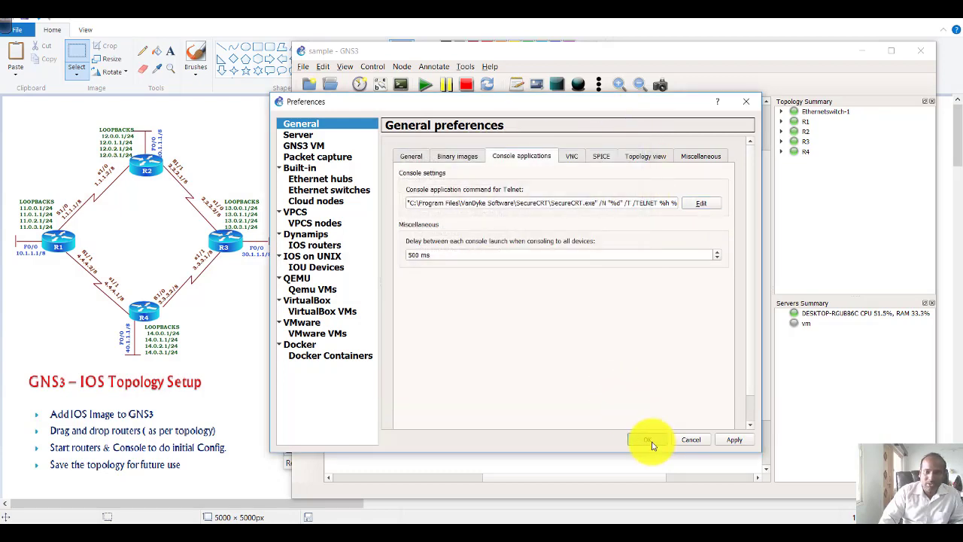
click(688, 441)
click(535, 301)
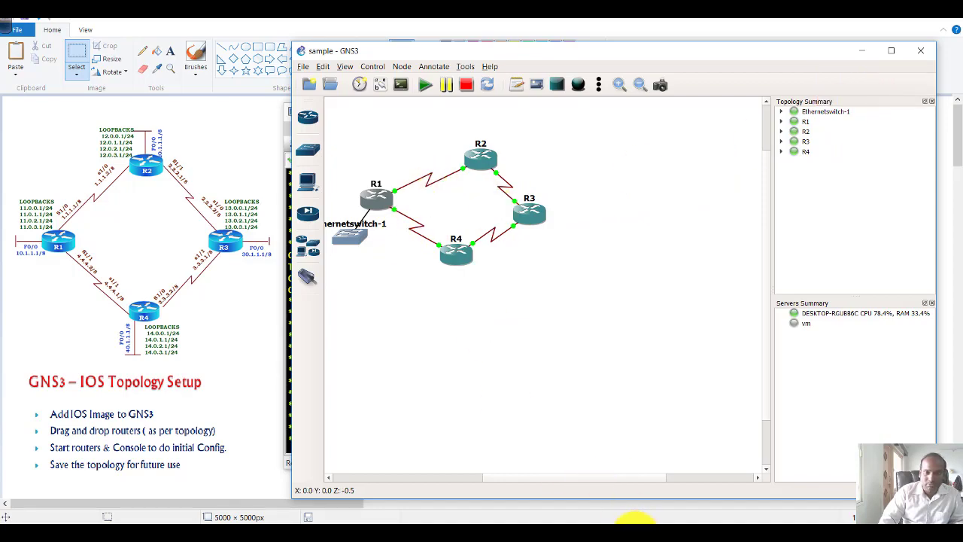
- Open a console to router R2 and move the console window clear of the reference diagram
click(636, 519)
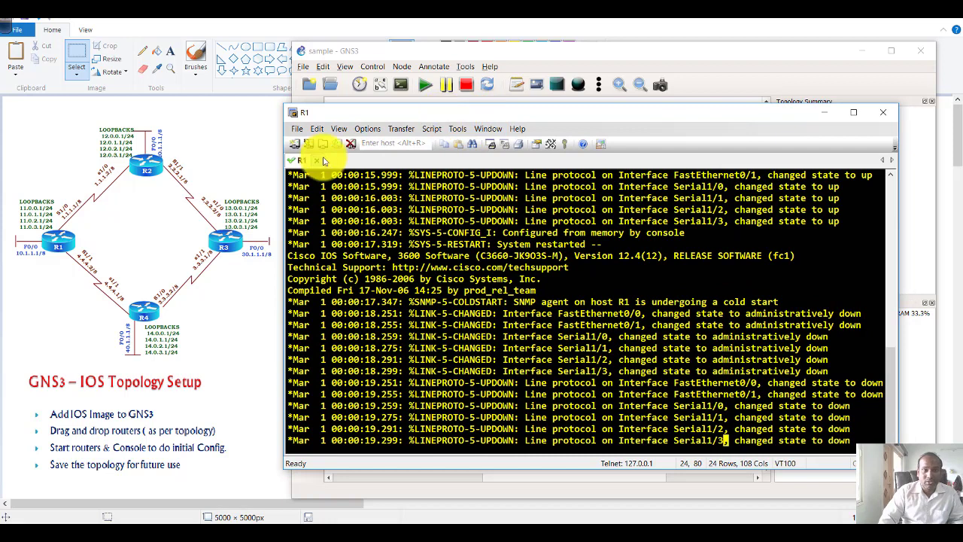
click(405, 53)
right_click(479, 149)
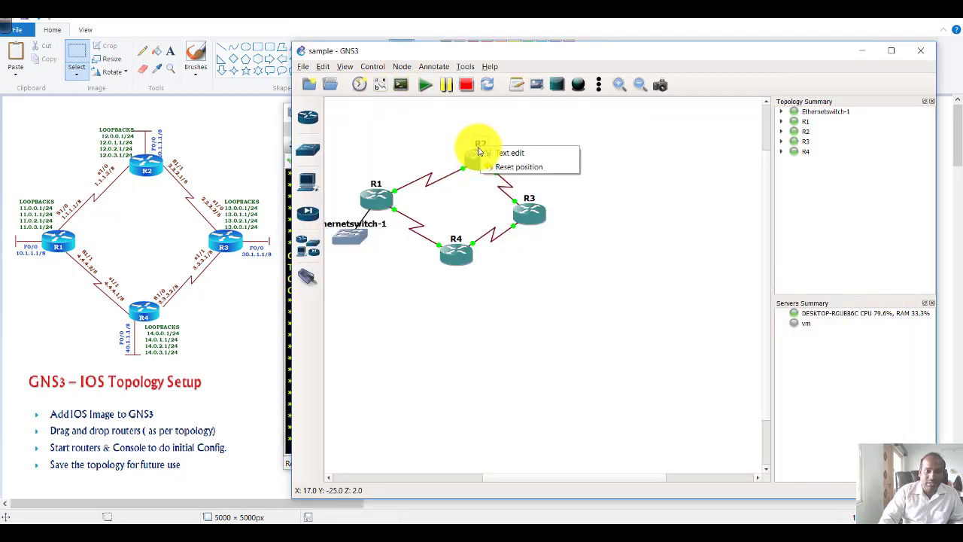
click(475, 158)
right_click(480, 155)
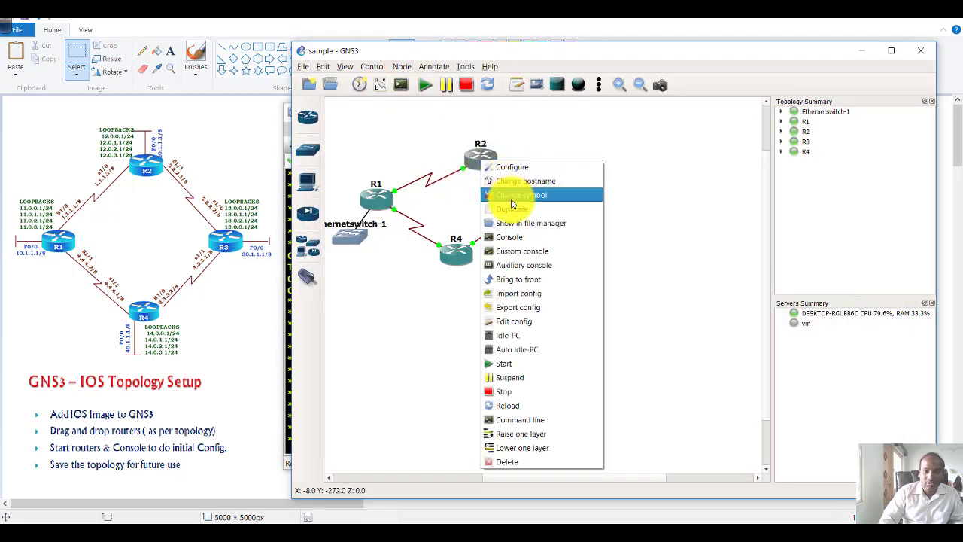
click(510, 237)
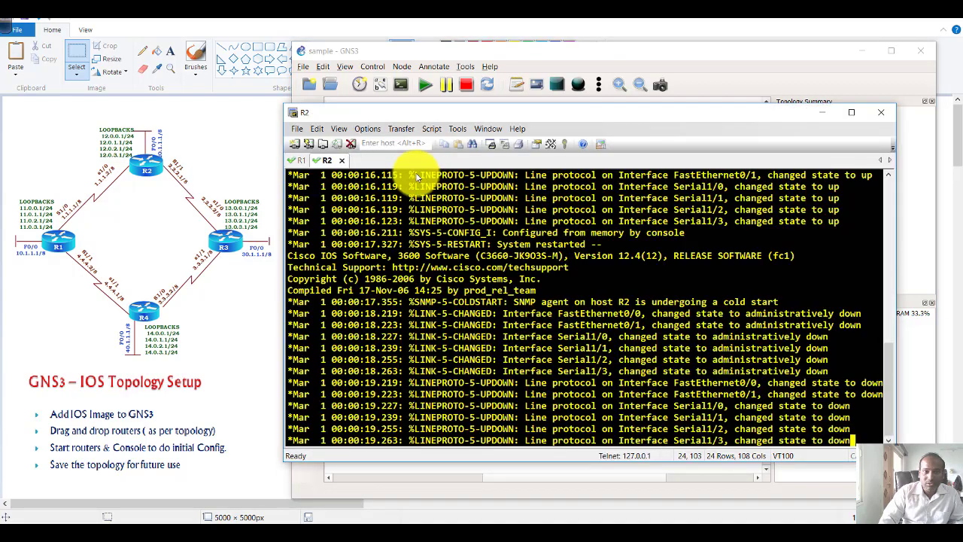
drag(372, 113, 381, 115)
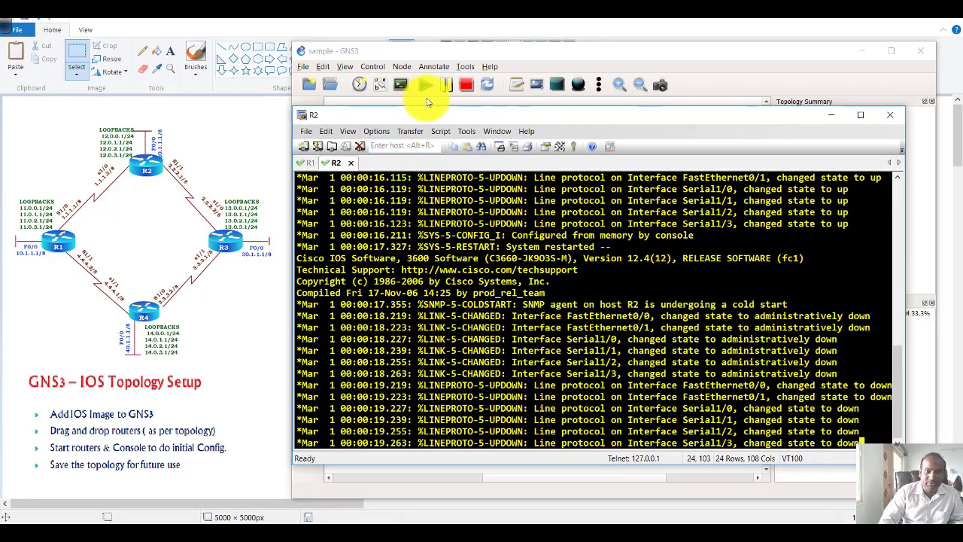
- Open a console to router R3 from the topology and return to the topology window
click(467, 61)
right_click(528, 215)
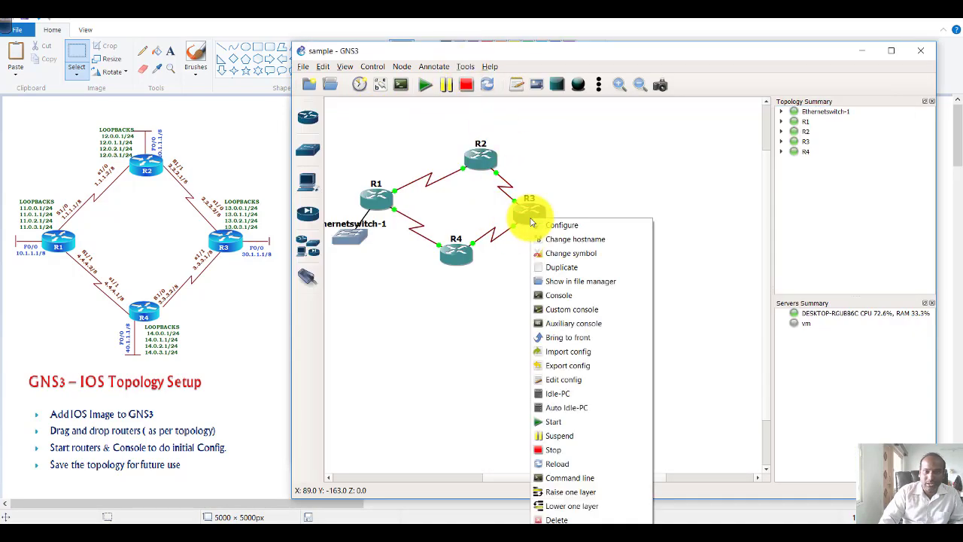
click(561, 298)
click(396, 57)
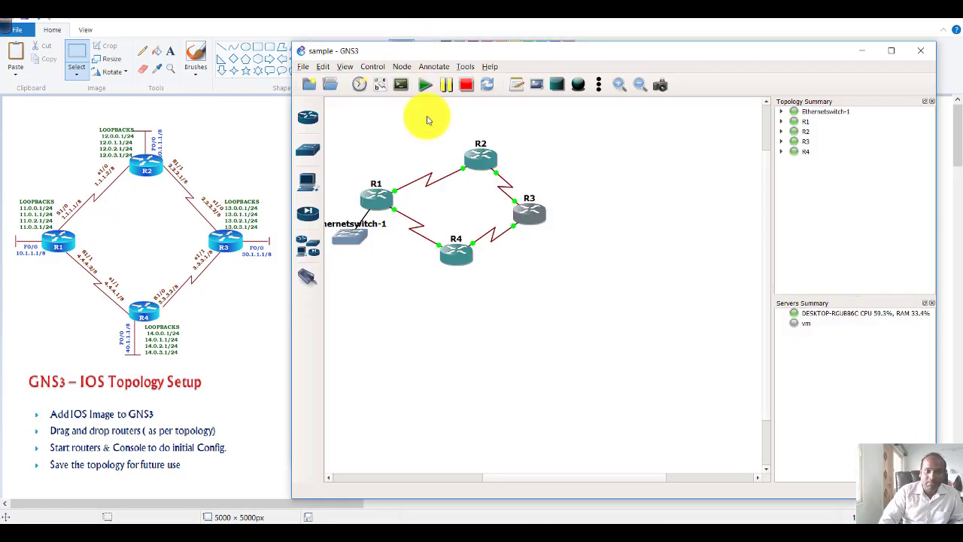
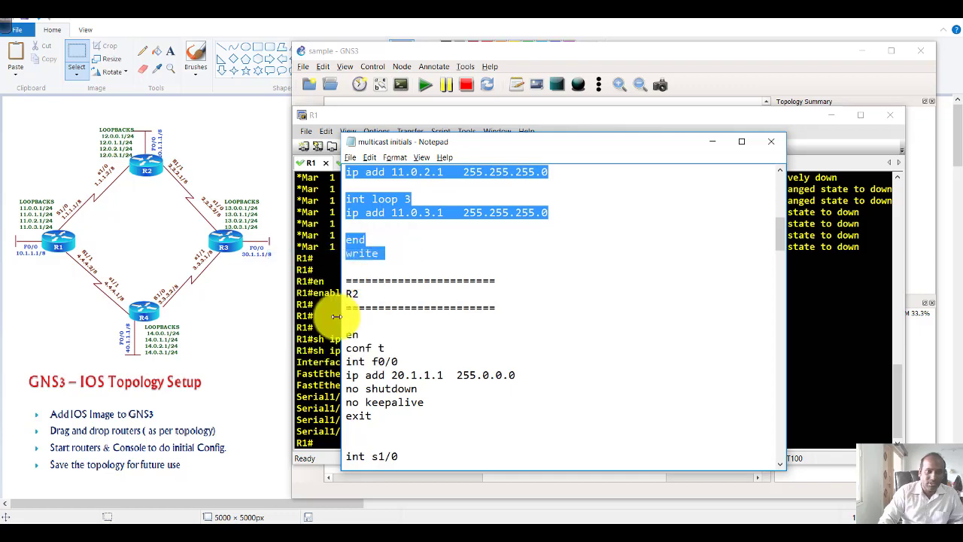
- Copy R1's configuration block from the multicast initials file in Notepad into R1's SecureCRT console, ending with the write command
right_click(420, 215)
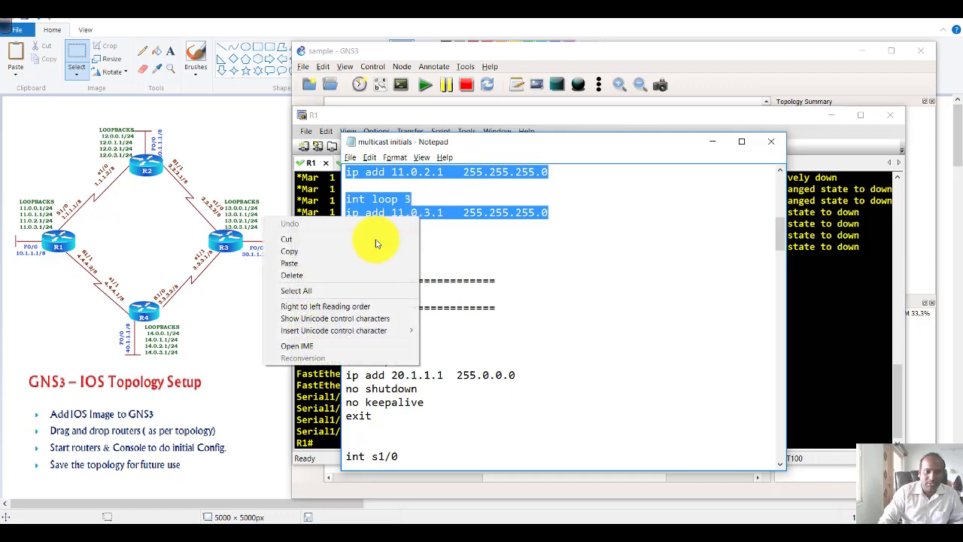
click(369, 258)
click(324, 260)
right_click(324, 260)
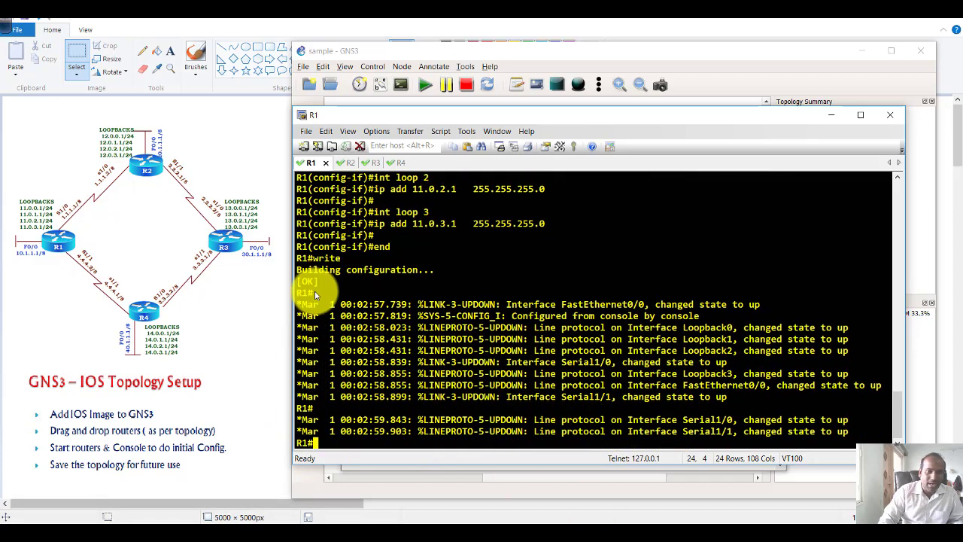
drag(315, 258, 468, 276)
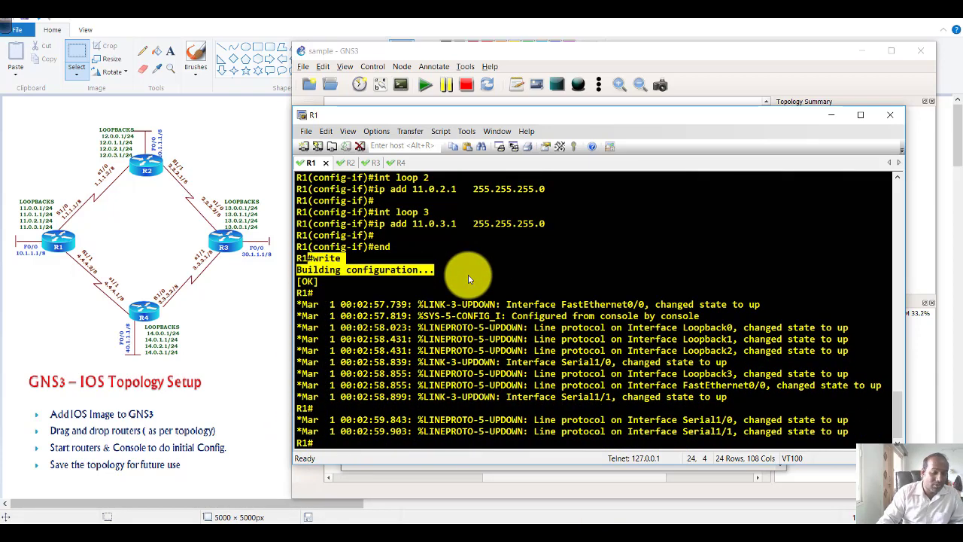
- Copy R2's configuration block, with loopbacks 12.0.0.1 to 12.0.3.1, from multicast initials into R2's console and save it with write
click(572, 482)
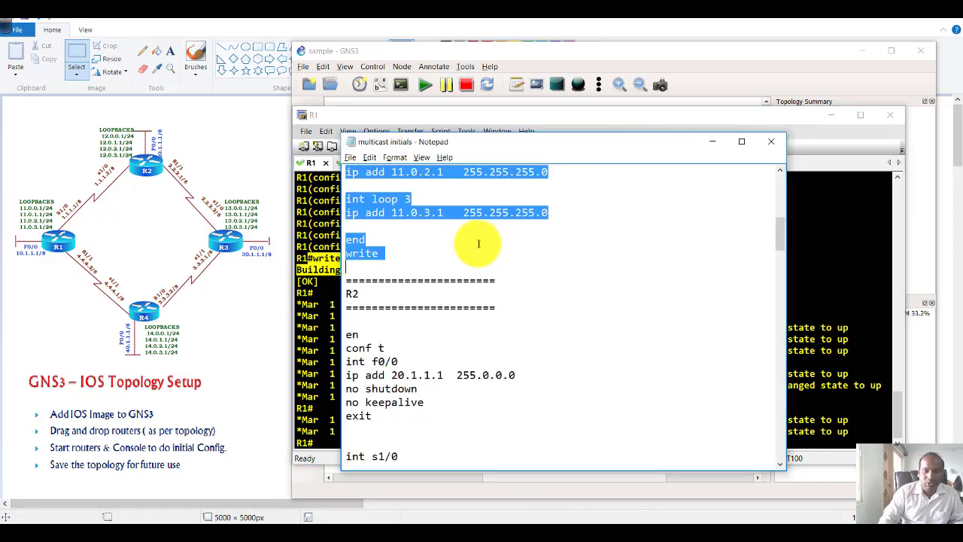
click(355, 343)
drag(351, 319, 454, 438)
right_click(404, 341)
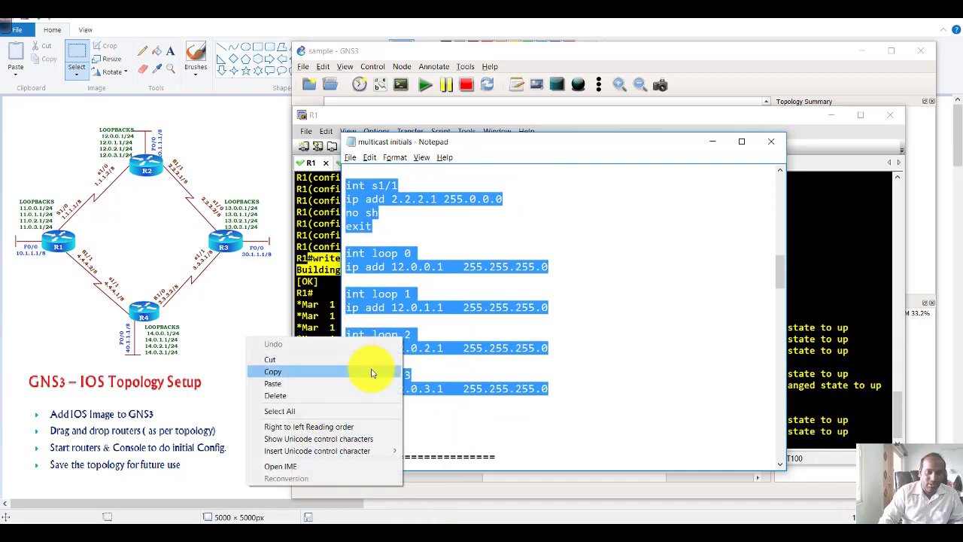
click(370, 370)
click(359, 110)
click(336, 163)
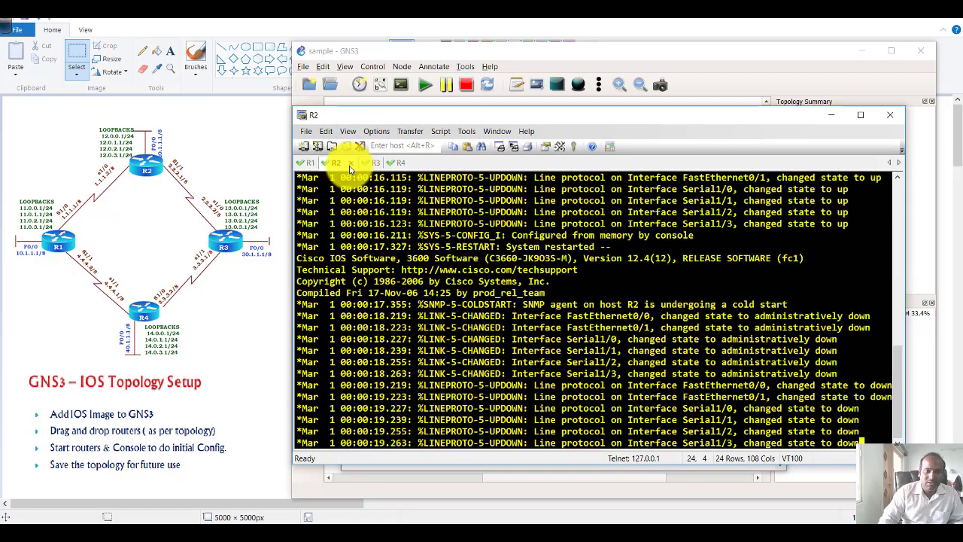
right_click(464, 334)
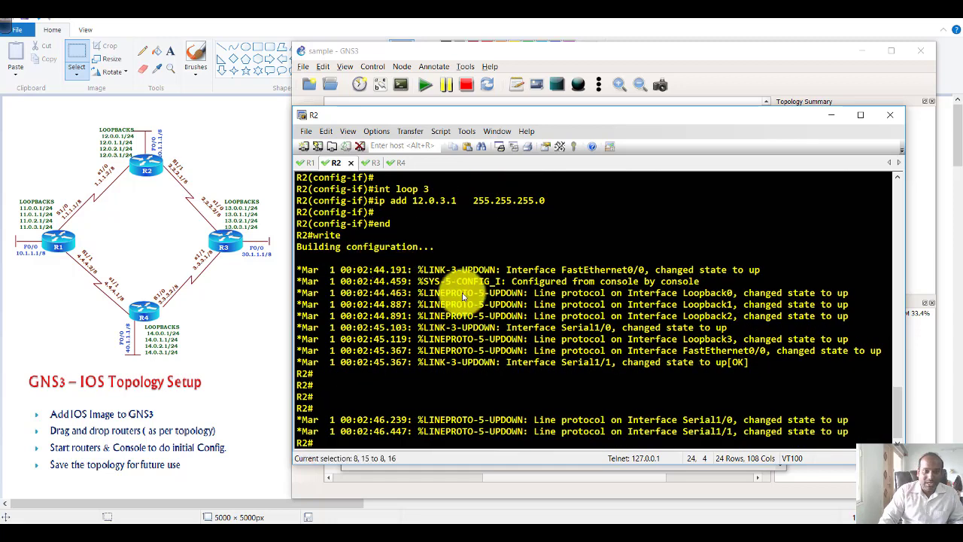
- Highlight the interface status messages in R2's console and paste them at its prompt
drag(298, 270, 654, 374)
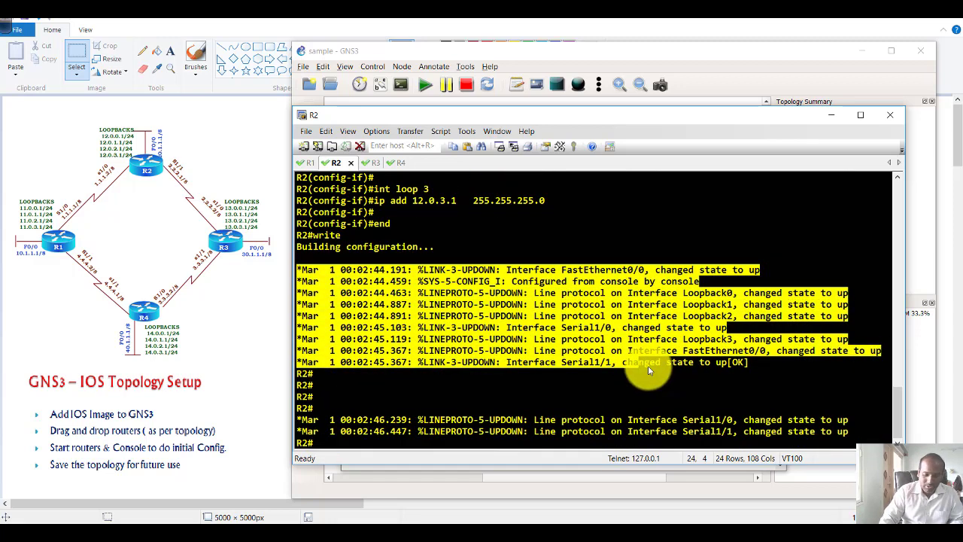
right_click(554, 366)
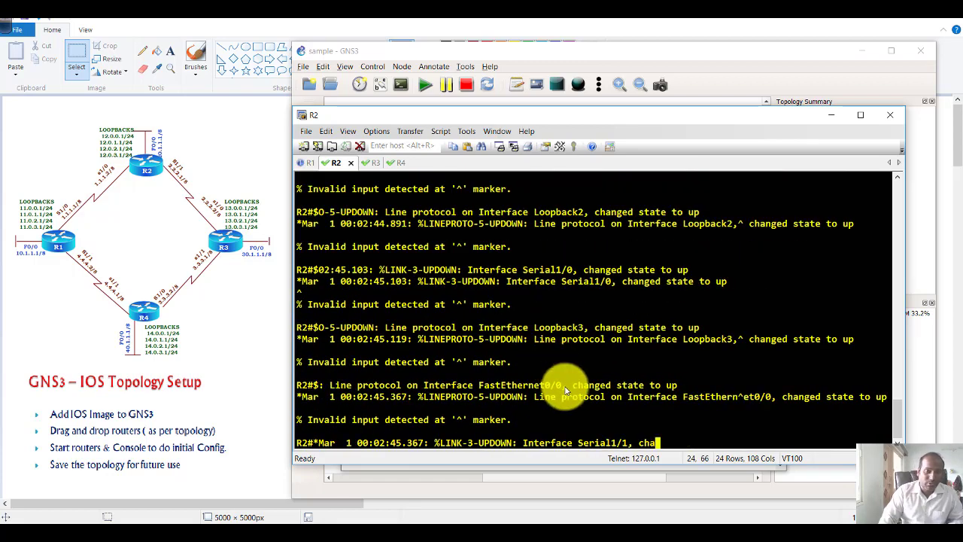
mouse_move(396, 293)
mouse_down()
mouse_move(415, 288)
mouse_move(587, 389)
mouse_up()
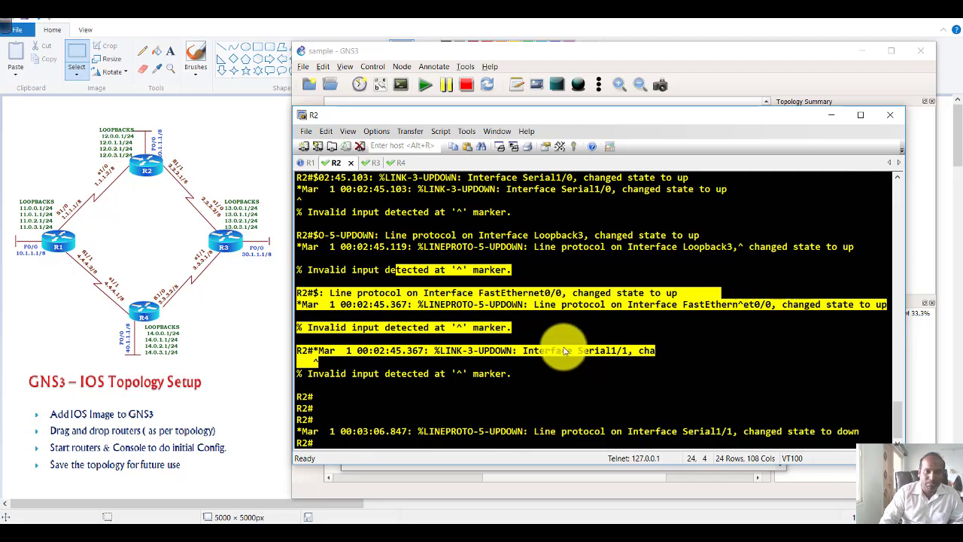
- Copy R3's configuration block, with loopbacks 13.0.0.1 to 13.0.3.1, from multicast initials into R3's console and save it with write
click(571, 537)
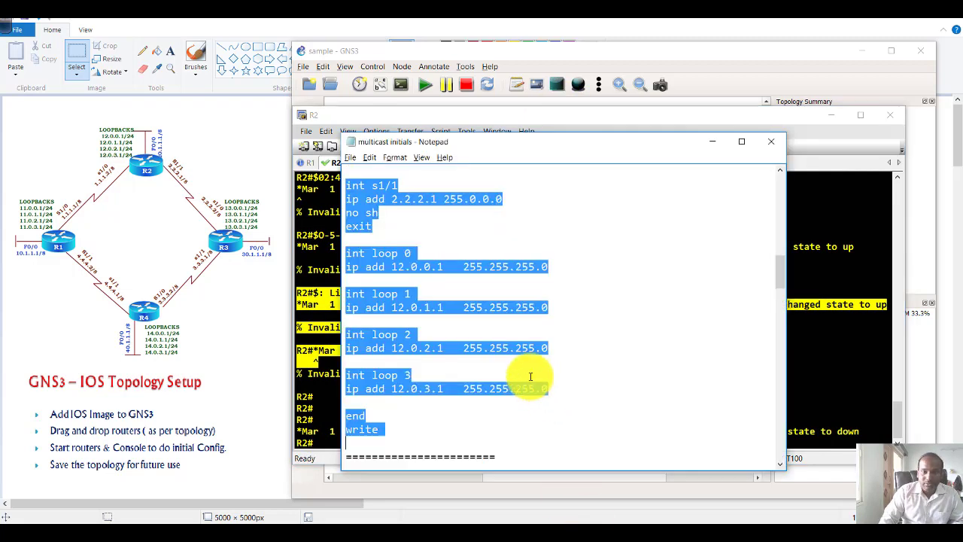
click(466, 384)
scroll(370, 361, down, 3)
drag(366, 369, 477, 400)
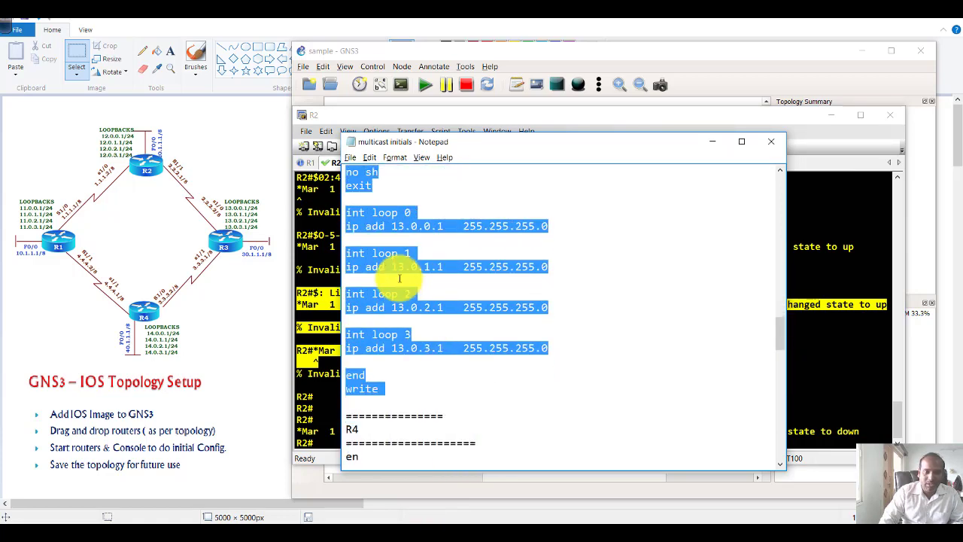
right_click(399, 279)
click(366, 312)
click(375, 107)
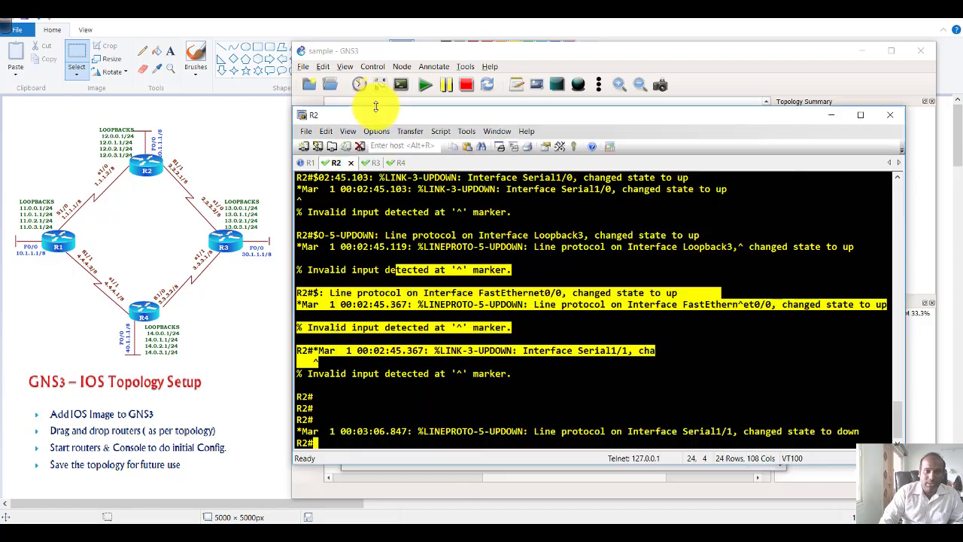
click(375, 162)
right_click(441, 337)
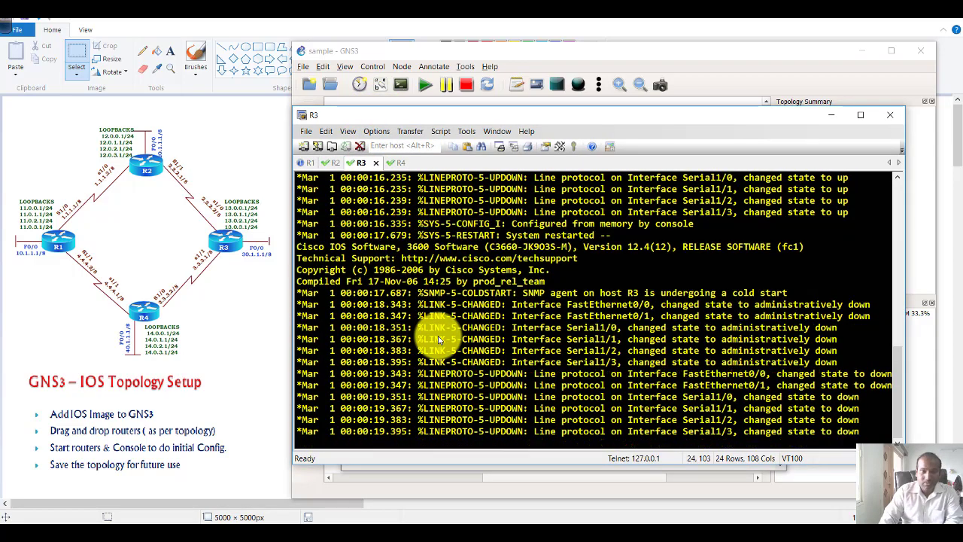
- Copy R4's configuration block, with loopbacks 14.0.0.1 to 14.0.3.1, from multicast initials into R4's console and return to the GNS3 topology
key(alt+Tab)
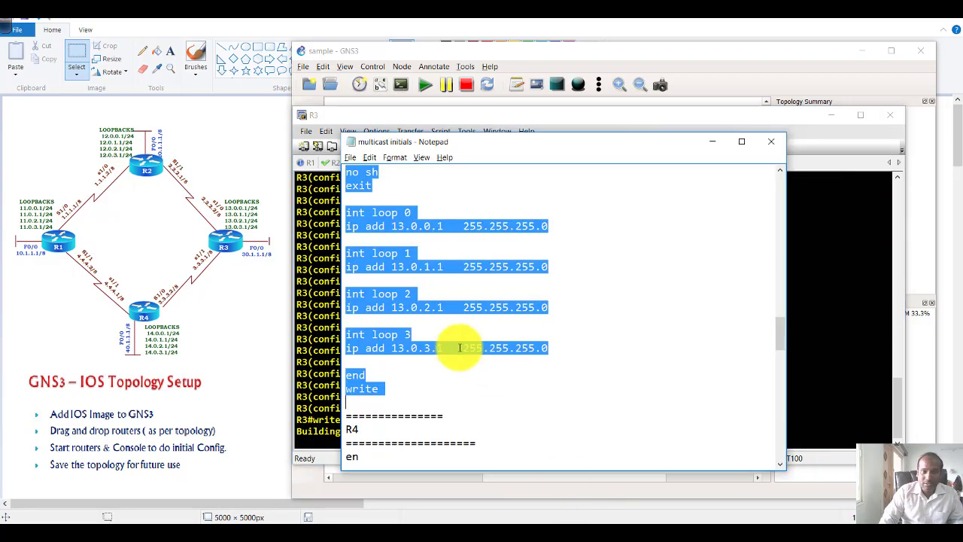
click(455, 348)
scroll(455, 348, down, 5)
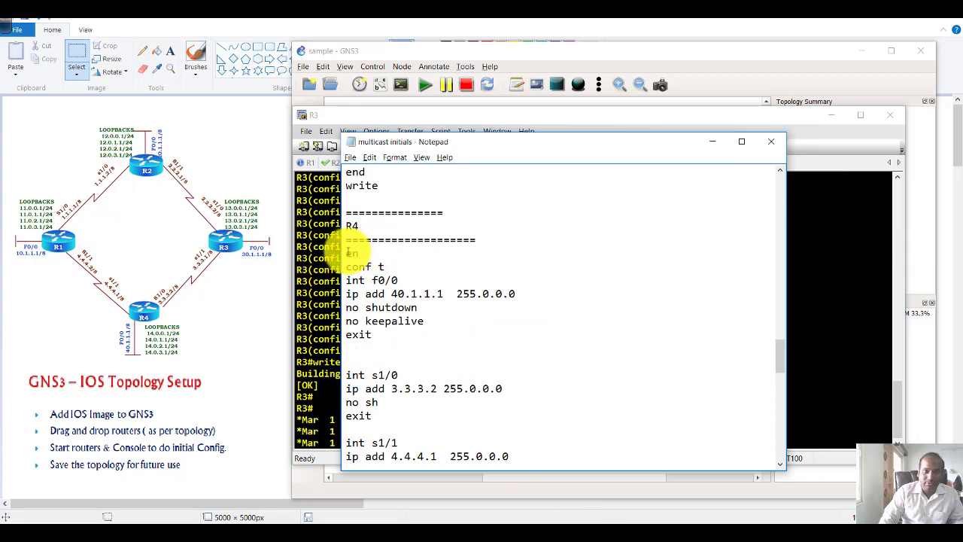
drag(345, 253, 483, 416)
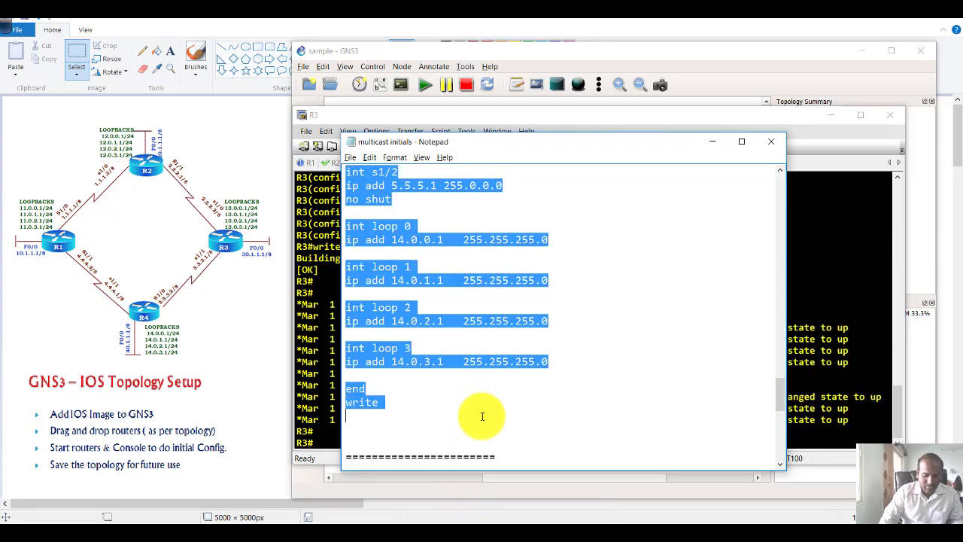
click(692, 117)
click(398, 163)
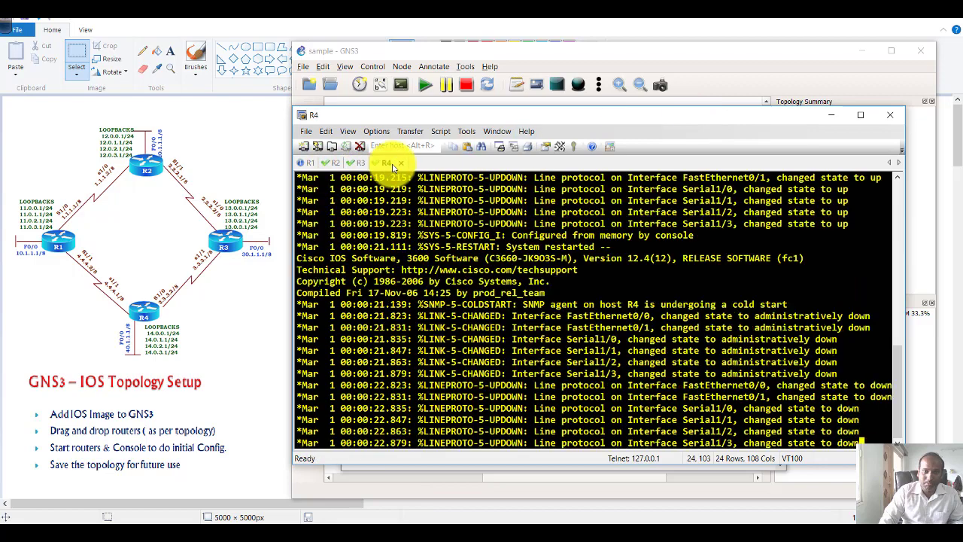
right_click(451, 332)
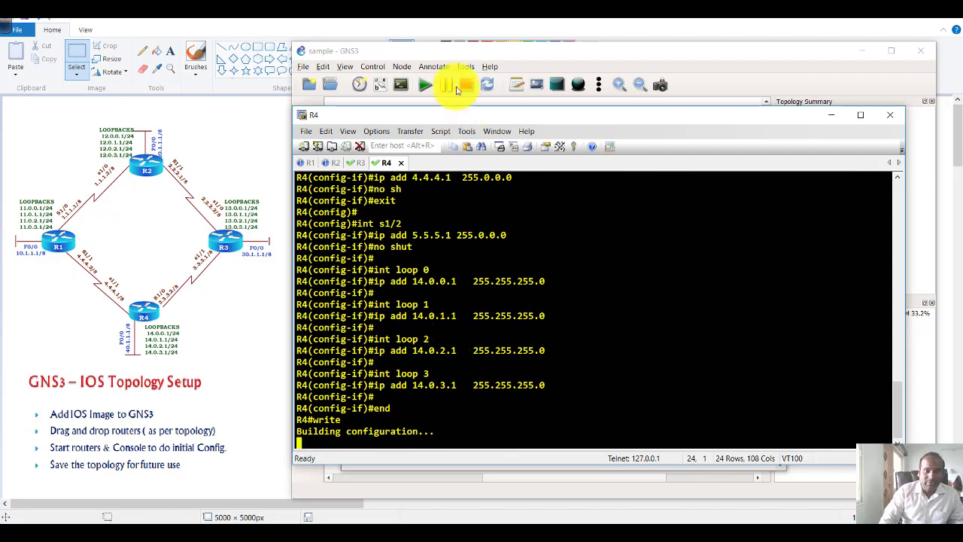
click(436, 47)
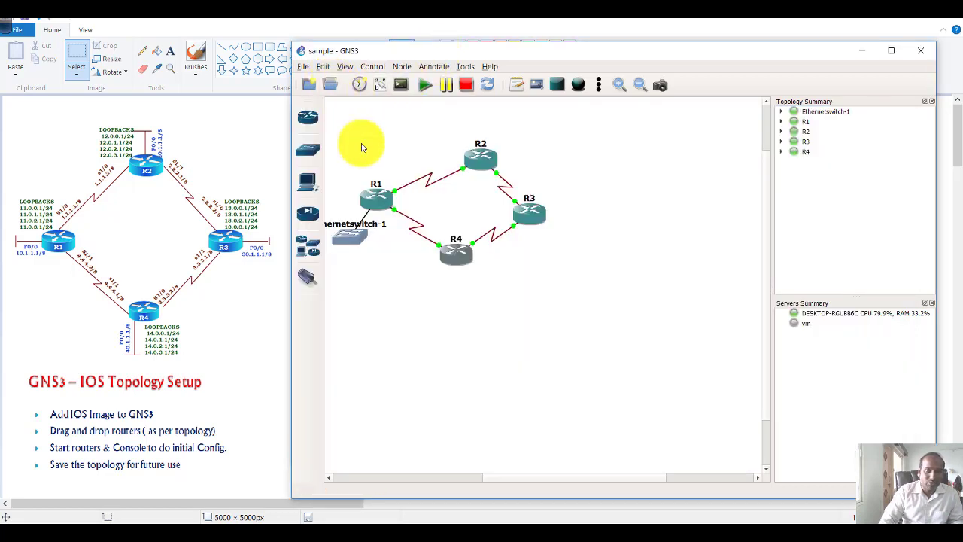
- Open R4's console and list its interfaces with show ip int brief to check their addresses and status
double_click(448, 250)
key(Return)
key(Return)
key(Return)
key(Return)
key(Return)
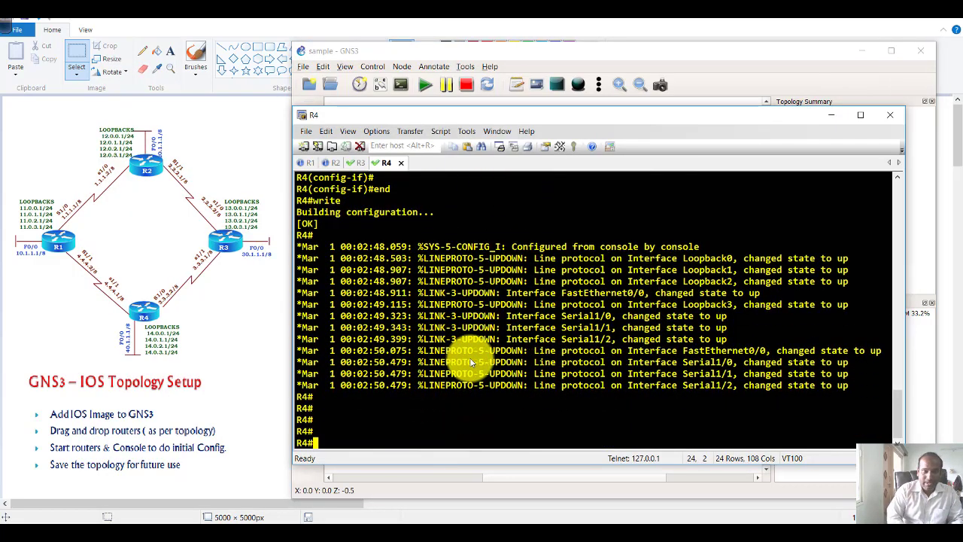
text(show ip int br)
key(Tab)
key(Return)
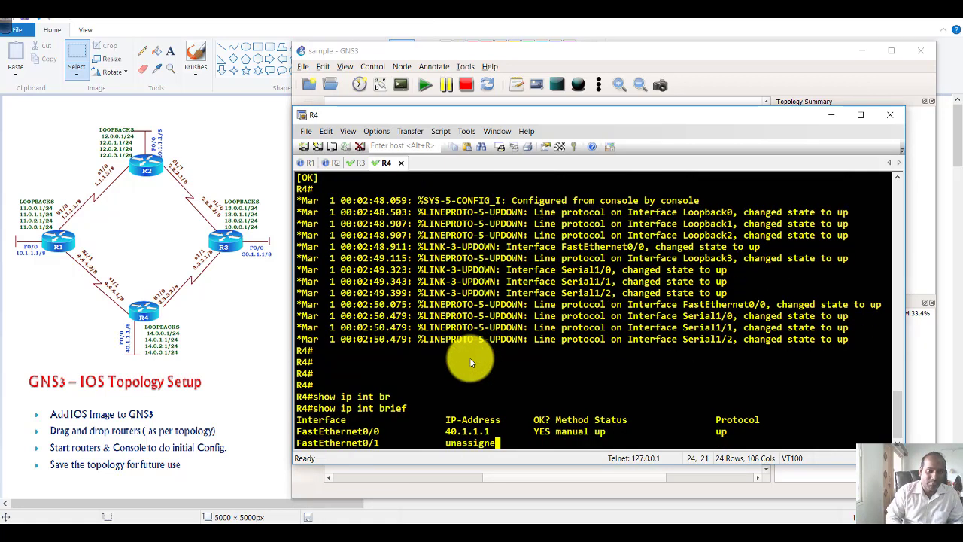
key(Return)
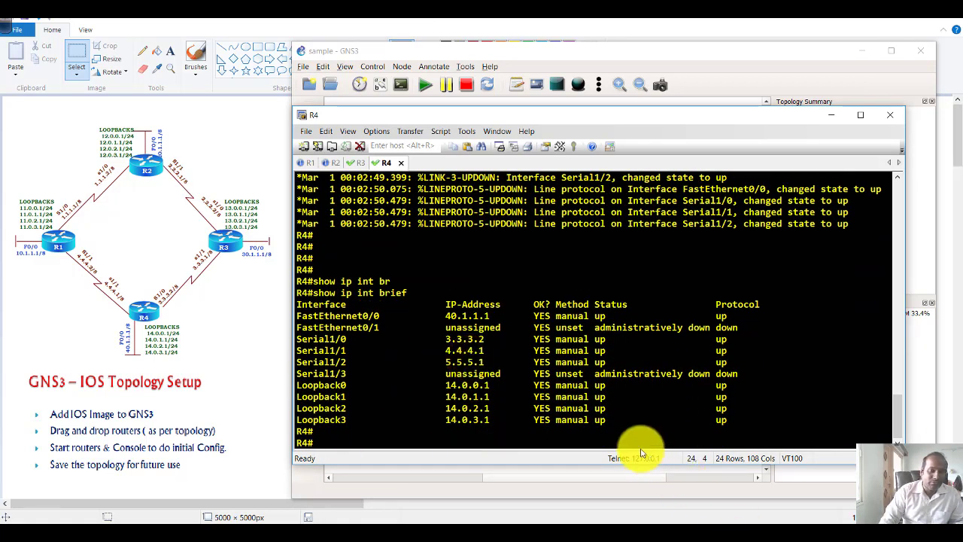
- Return to the GNS3 topology, stop routers R1 to R4 and close the sample project window
click(447, 54)
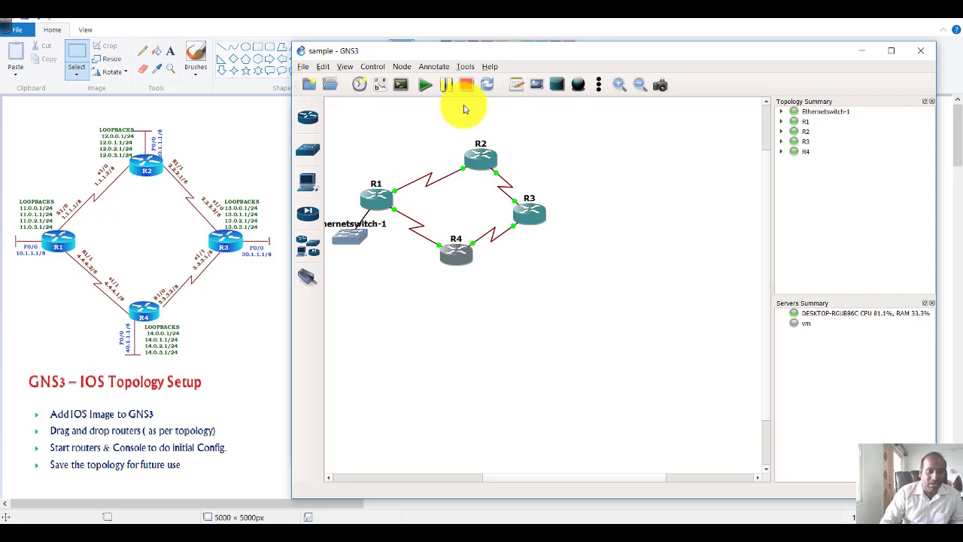
drag(373, 143, 588, 221)
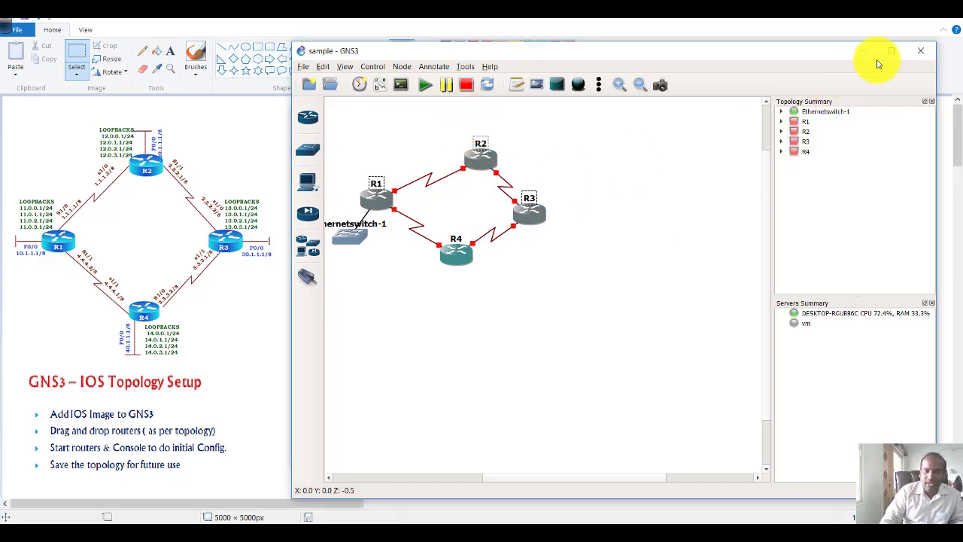
click(920, 50)
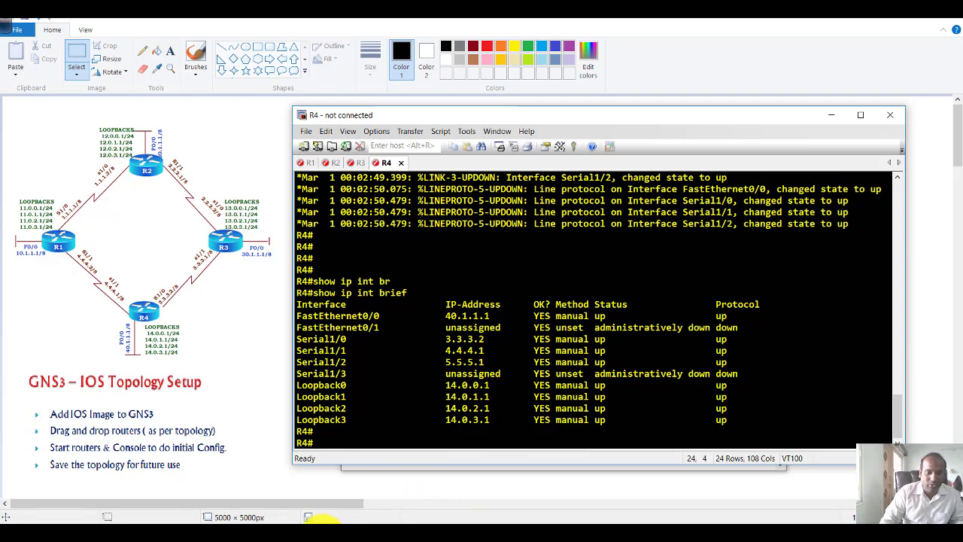
- Relaunch GNS3 and clear the screen by closing the router console window and minimizing the multicast initials file
click(320, 520)
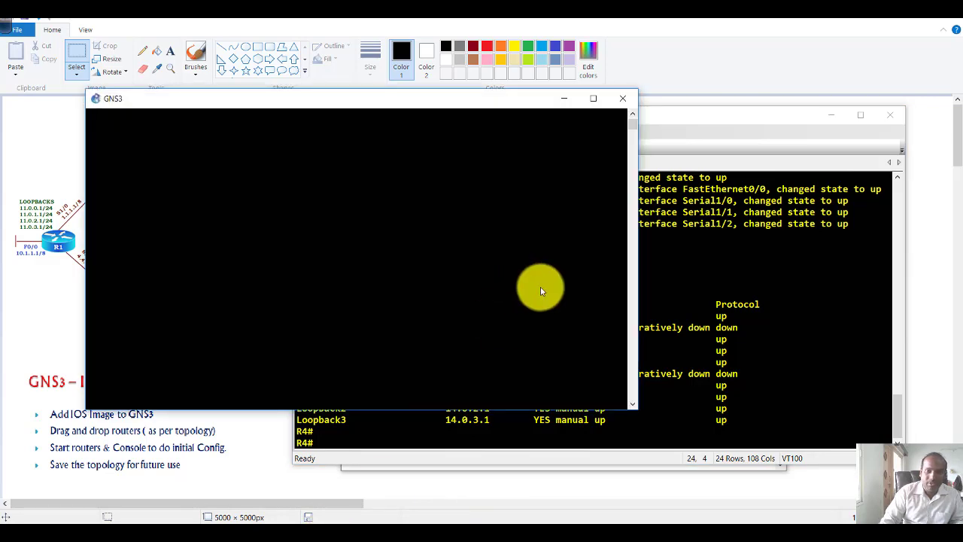
click(886, 115)
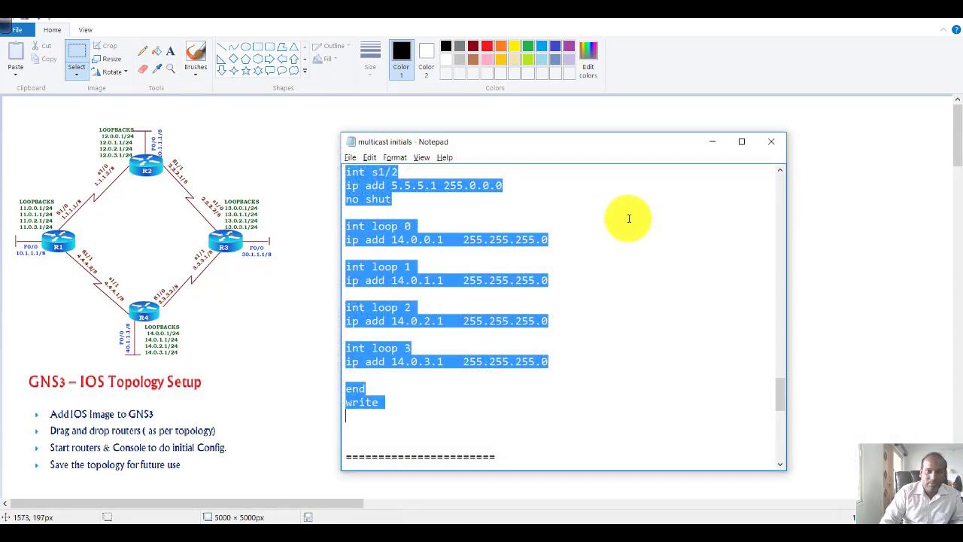
click(708, 143)
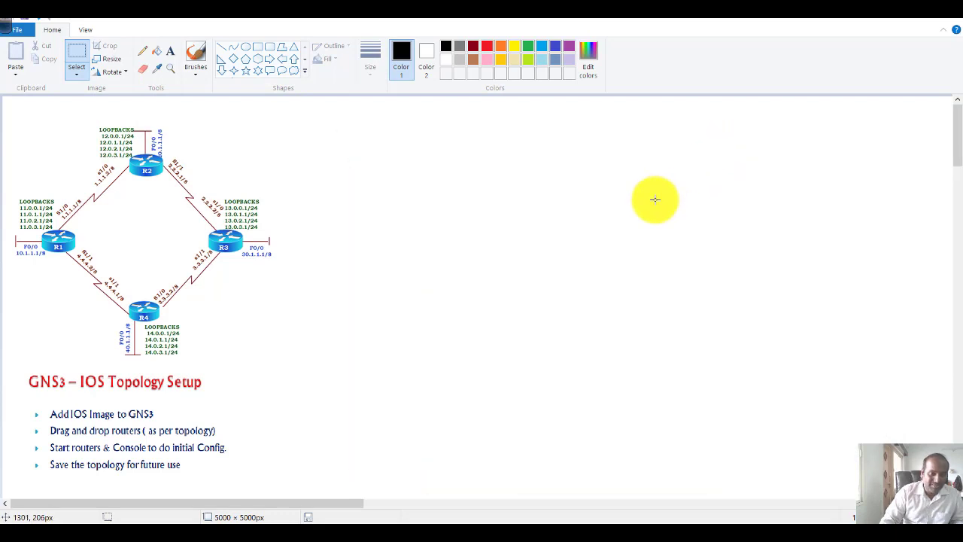